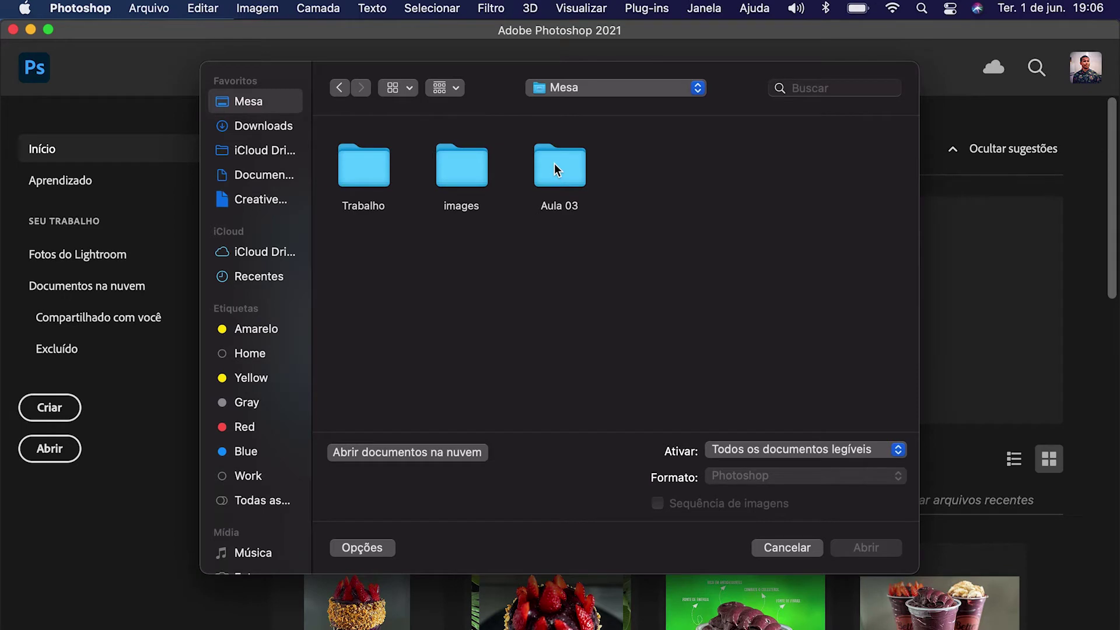
Step: Open shutterstock_1050292004.jpg from the Aula 03 folder, leaving its missing colour profile as is
{"action": "double_click", "coordinate": [554, 163]}
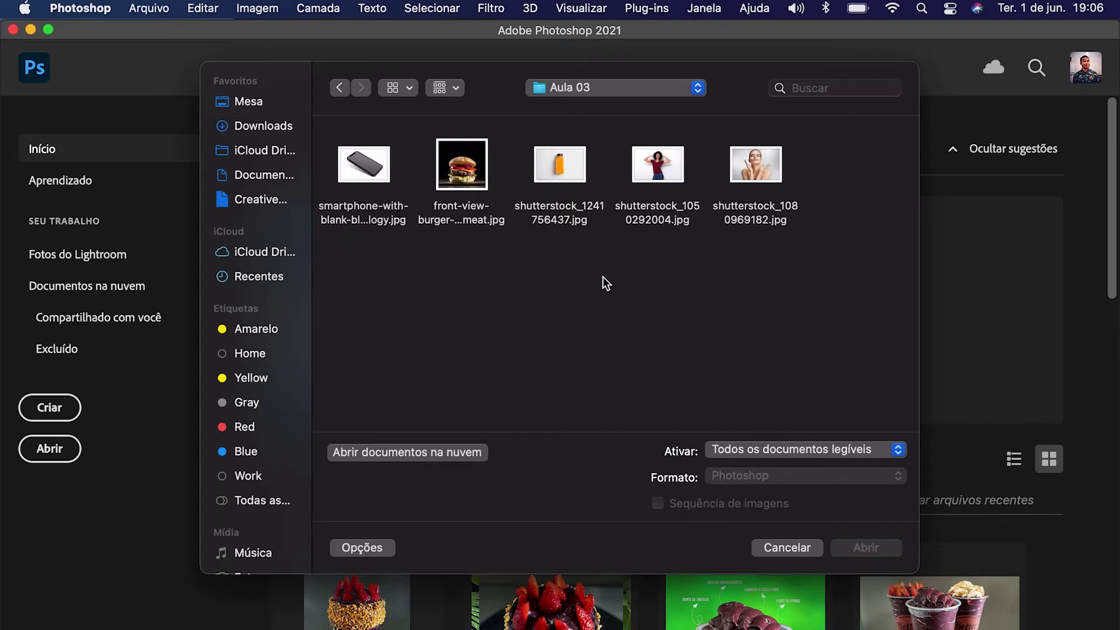
{"action": "left_click", "coordinate": [661, 168]}
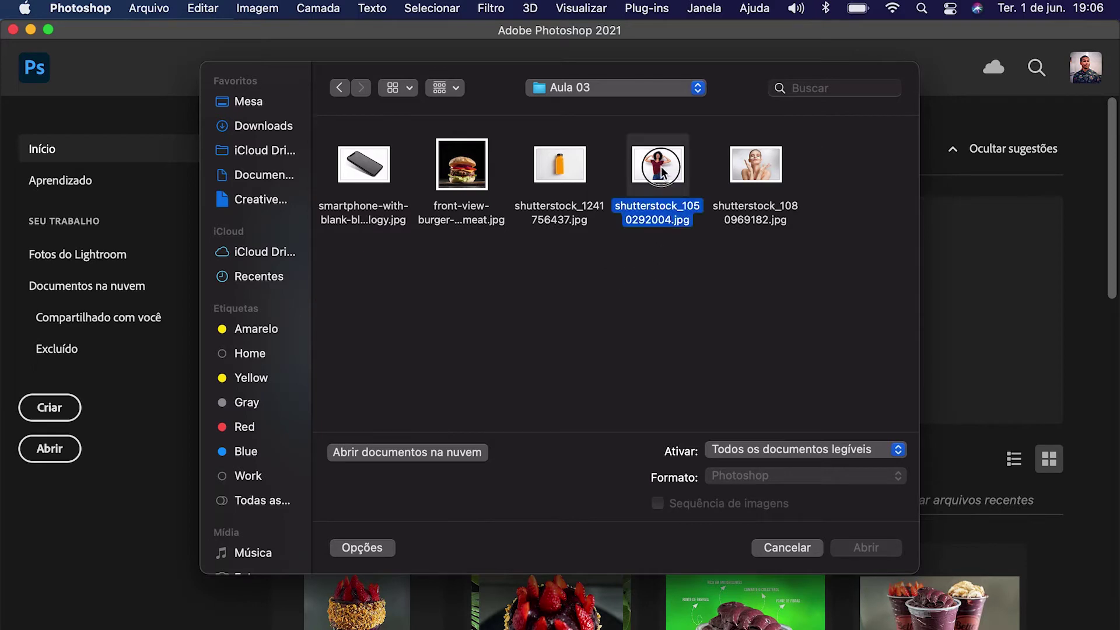
{"action": "double_click", "coordinate": [658, 165]}
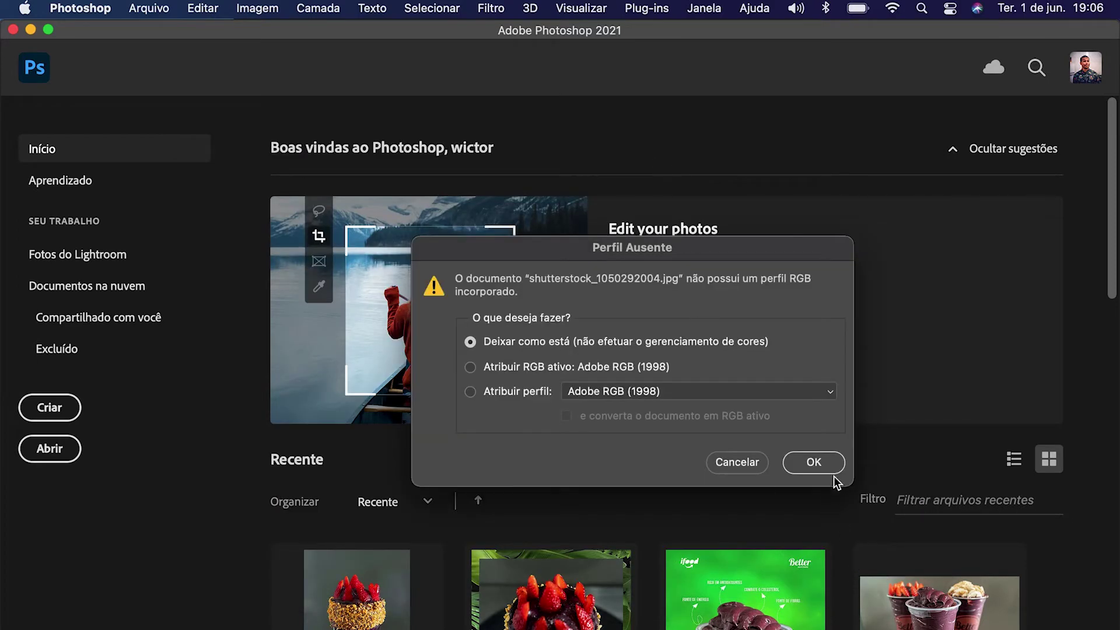
{"action": "left_click", "coordinate": [835, 463]}
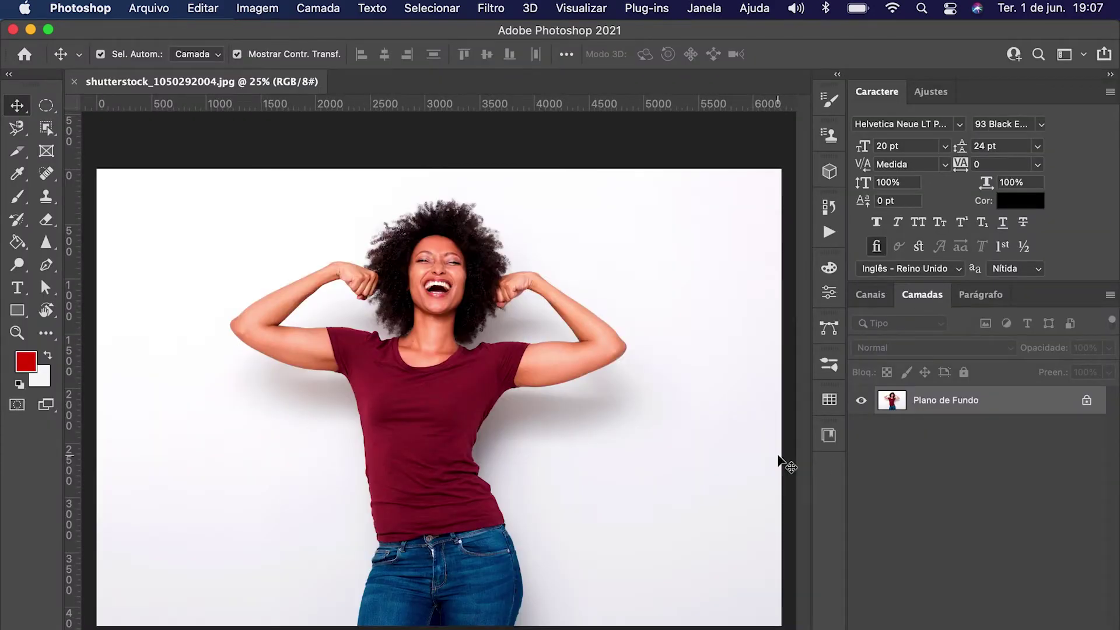
Step: Make a circular selection around the woman's head with the Elliptical Marquee tool and unlock the background layer
{"action": "left_click", "coordinate": [47, 107]}
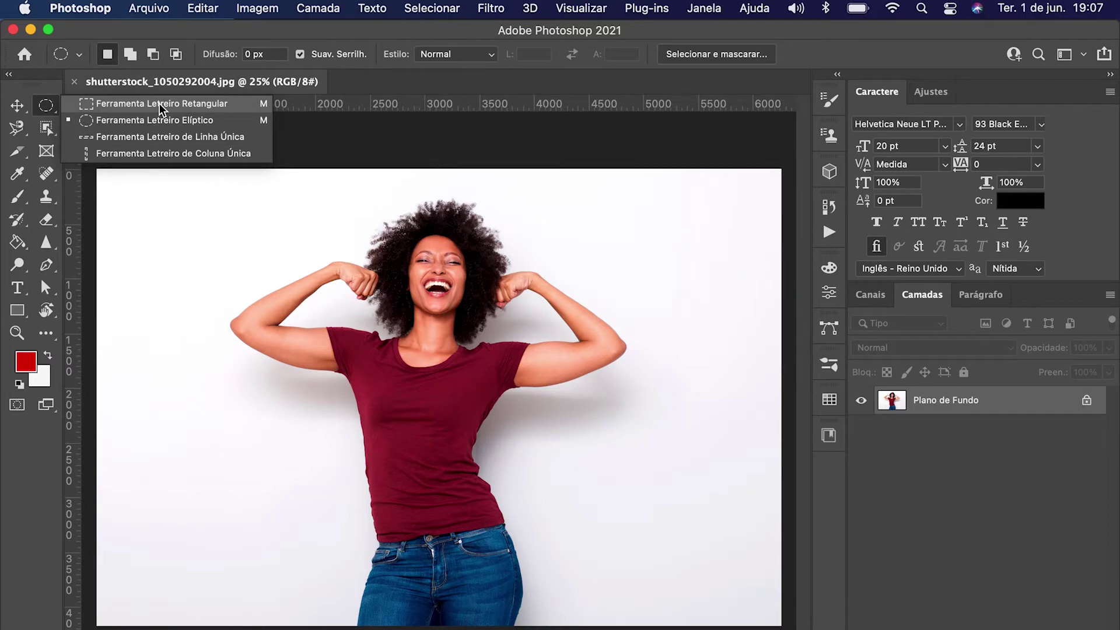
{"action": "left_click", "coordinate": [45, 107]}
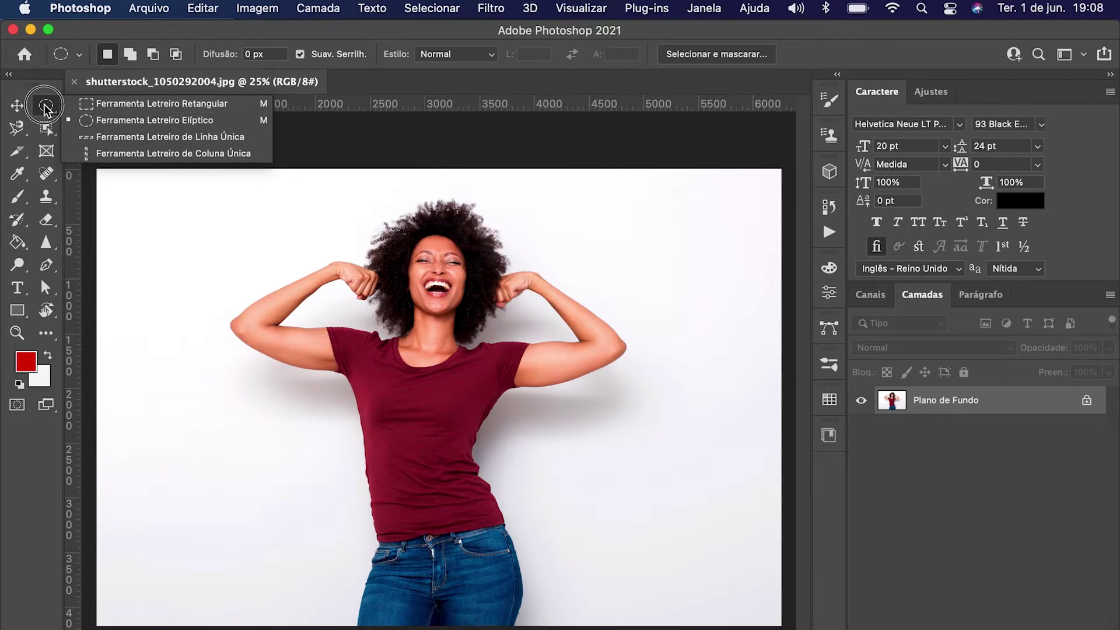
{"action": "left_click", "coordinate": [98, 122]}
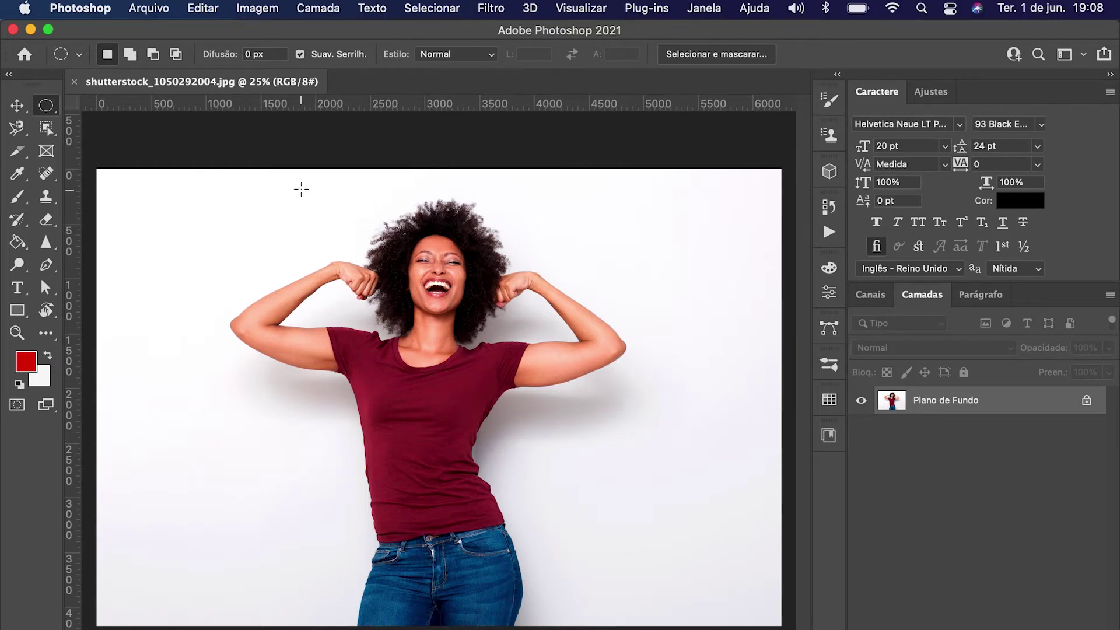
{"action": "left_click_drag", "start_coordinate": [301, 190], "coordinate": [493, 382]}
{"action": "left_click_drag", "start_coordinate": [422, 283], "coordinate": [461, 279]}
{"action": "left_click_drag", "start_coordinate": [378, 322], "coordinate": [375, 316]}
{"action": "left_click", "coordinate": [1087, 402]}
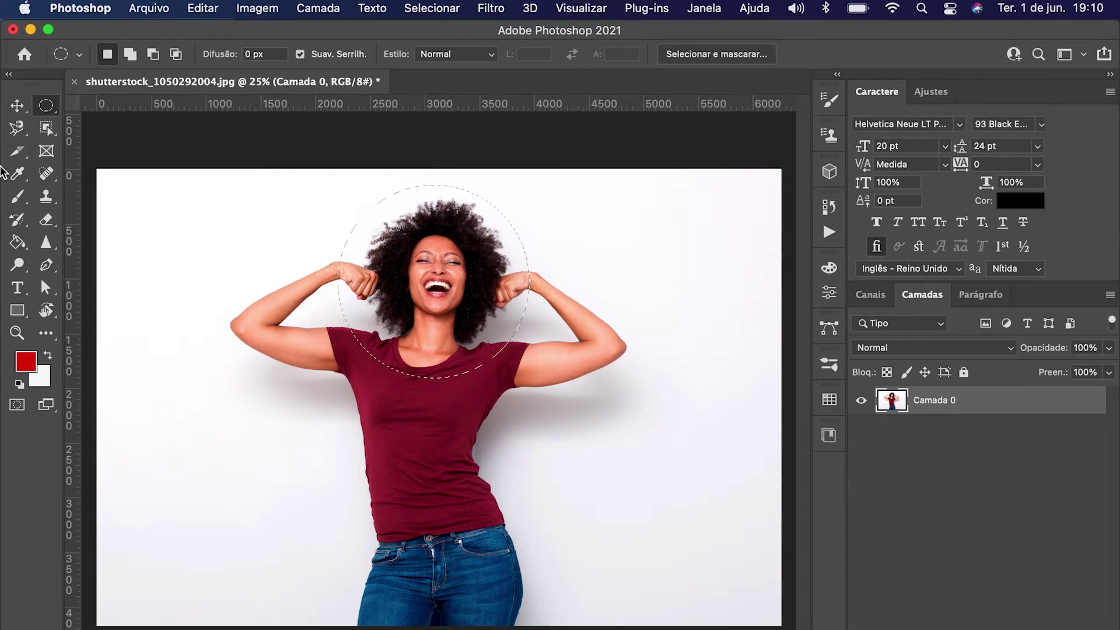
Step: Try moving the selected head to the empty area beside the woman, and undo the move and deselection
{"action": "key", "text": "v"}
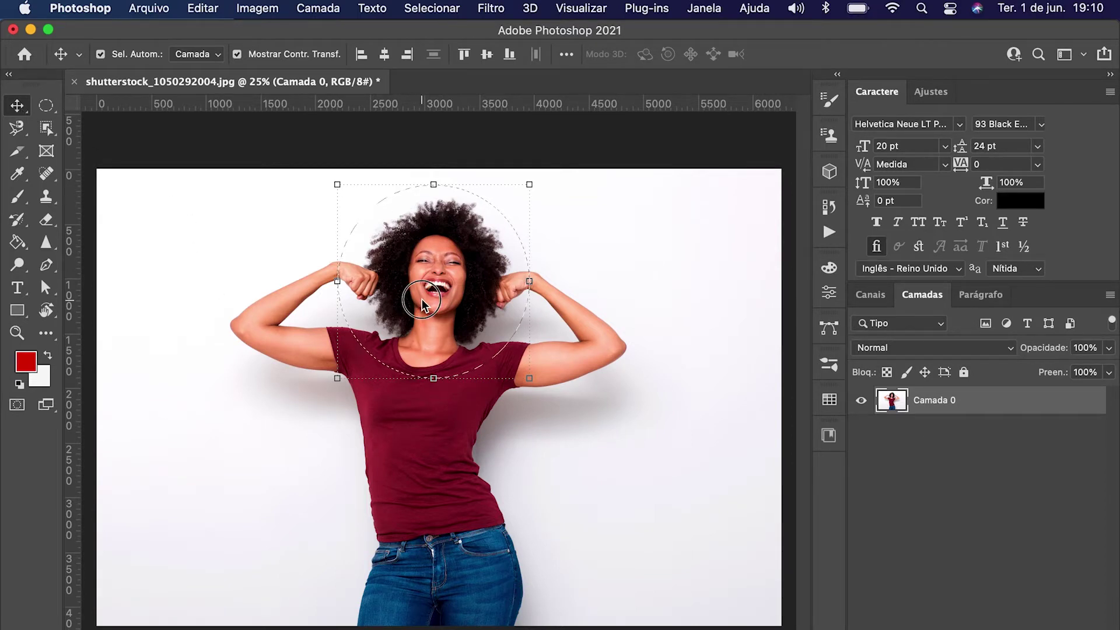
{"action": "left_click_drag", "start_coordinate": [421, 298], "coordinate": [680, 282]}
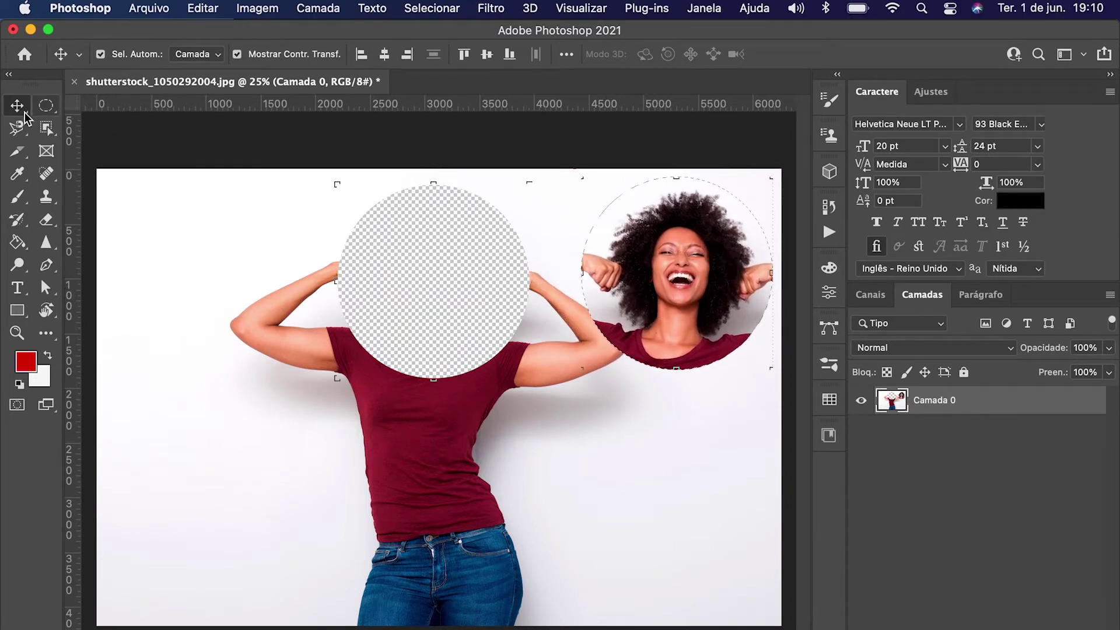
{"action": "left_click", "coordinate": [46, 106]}
{"action": "left_click", "coordinate": [432, 242]}
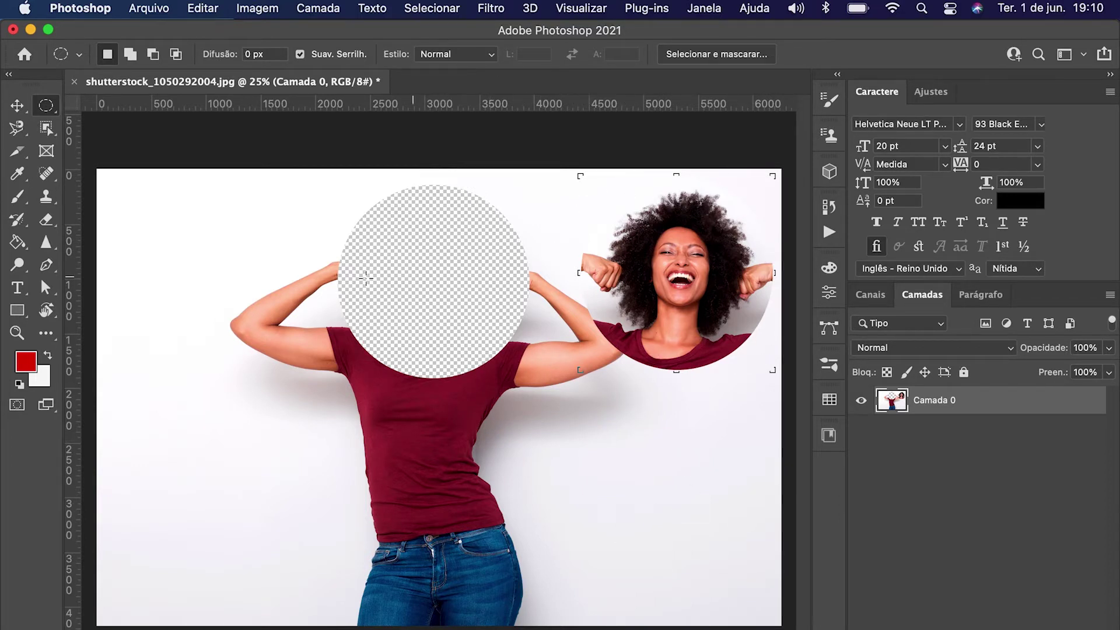
{"action": "key", "text": "super+z"}
{"action": "key", "text": "super+z"}
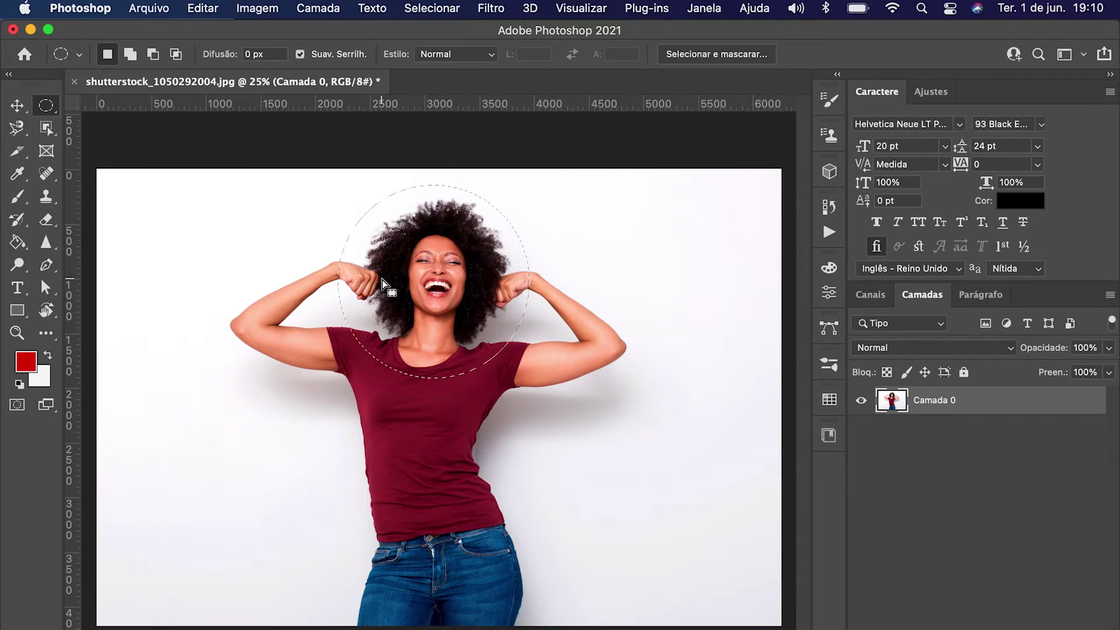
Step: Replace the circular selection with a square Rectangular Marquee of about 1845 × 1845 px centred on the woman's head
{"action": "left_click", "coordinate": [382, 279]}
{"action": "left_click", "coordinate": [46, 106]}
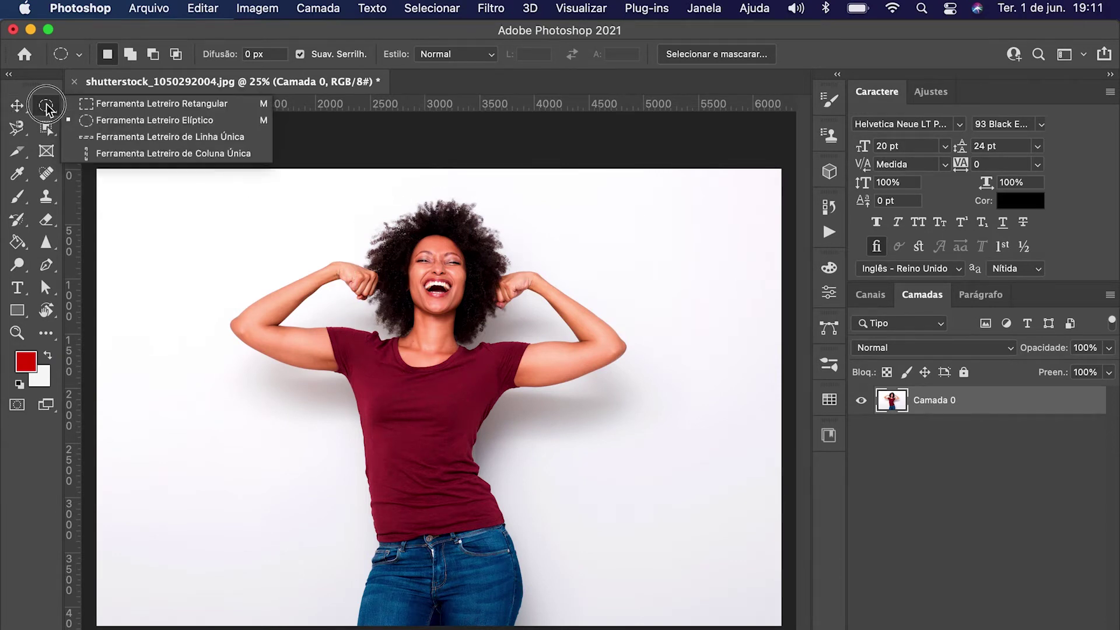
{"action": "left_click", "coordinate": [87, 101]}
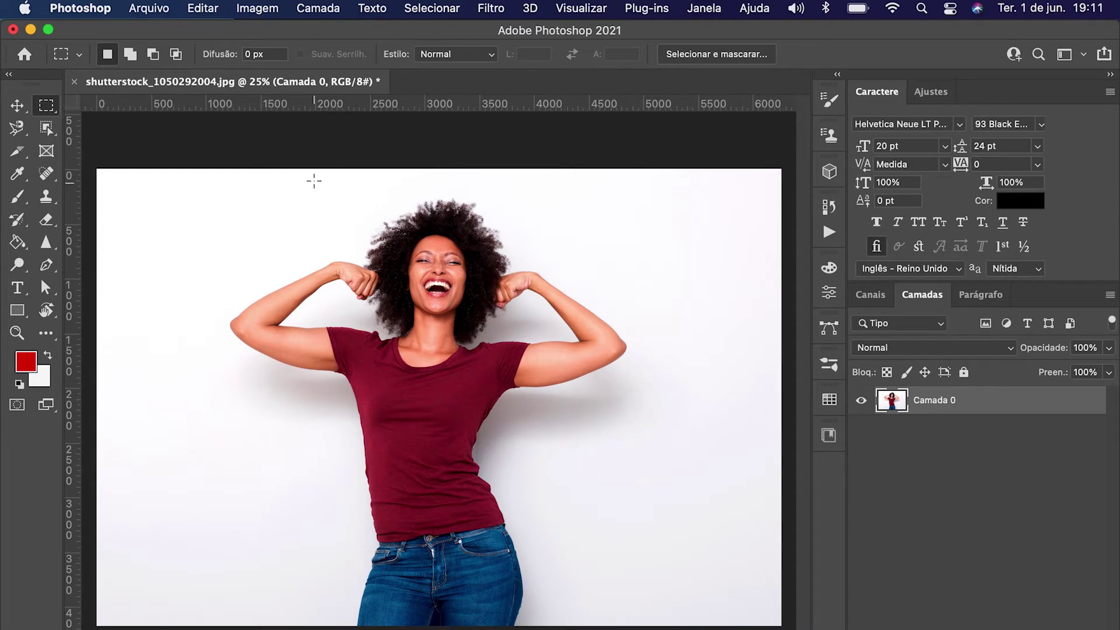
{"action": "left_click_drag", "start_coordinate": [317, 174], "coordinate": [339, 367]}
{"action": "left_click", "coordinate": [334, 249]}
{"action": "left_click_drag", "start_coordinate": [341, 177], "coordinate": [541, 462]}
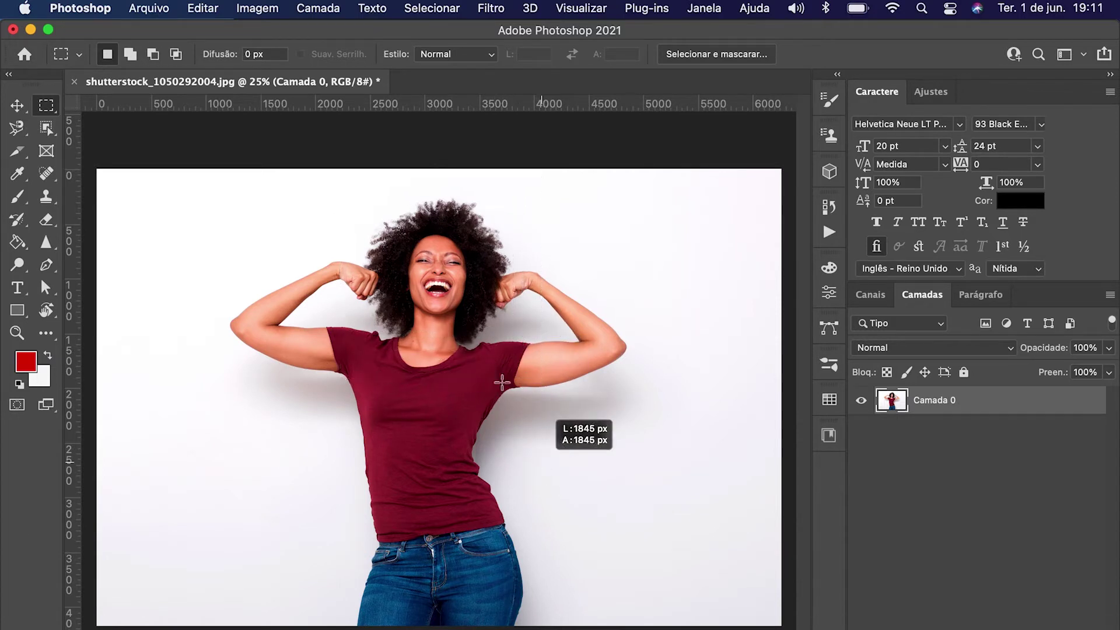
{"action": "left_click_drag", "start_coordinate": [439, 289], "coordinate": [429, 290]}
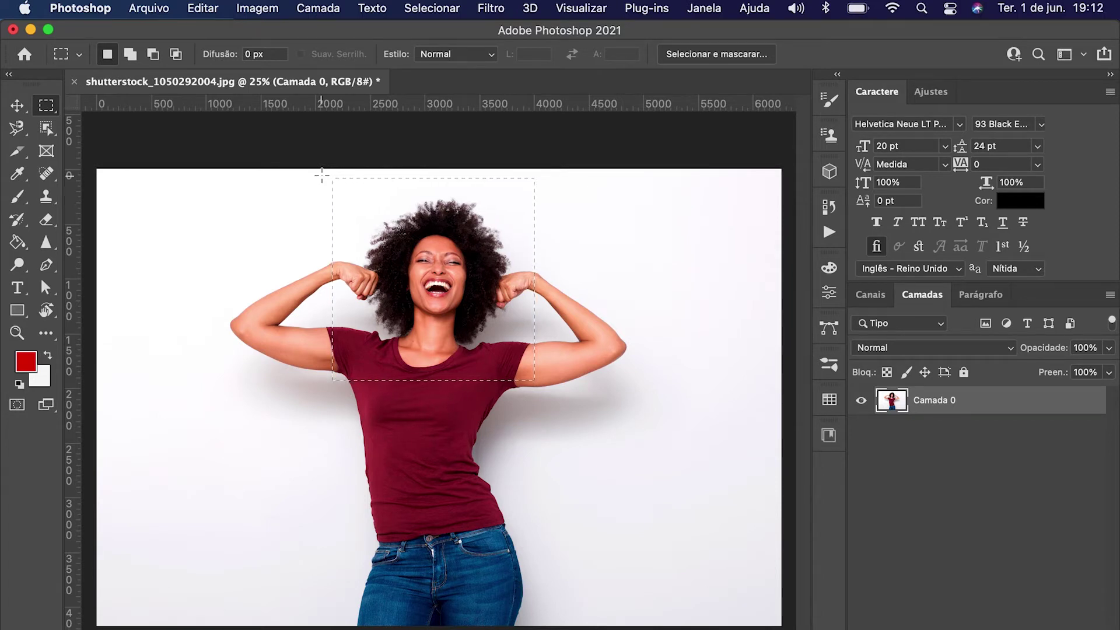
Step: Add narrow rectangles along the square selection's left side, and subtract the parts protruding below and above it
{"action": "key", "text": "shift"}
{"action": "left_click_drag", "start_coordinate": [322, 175], "coordinate": [331, 204]}
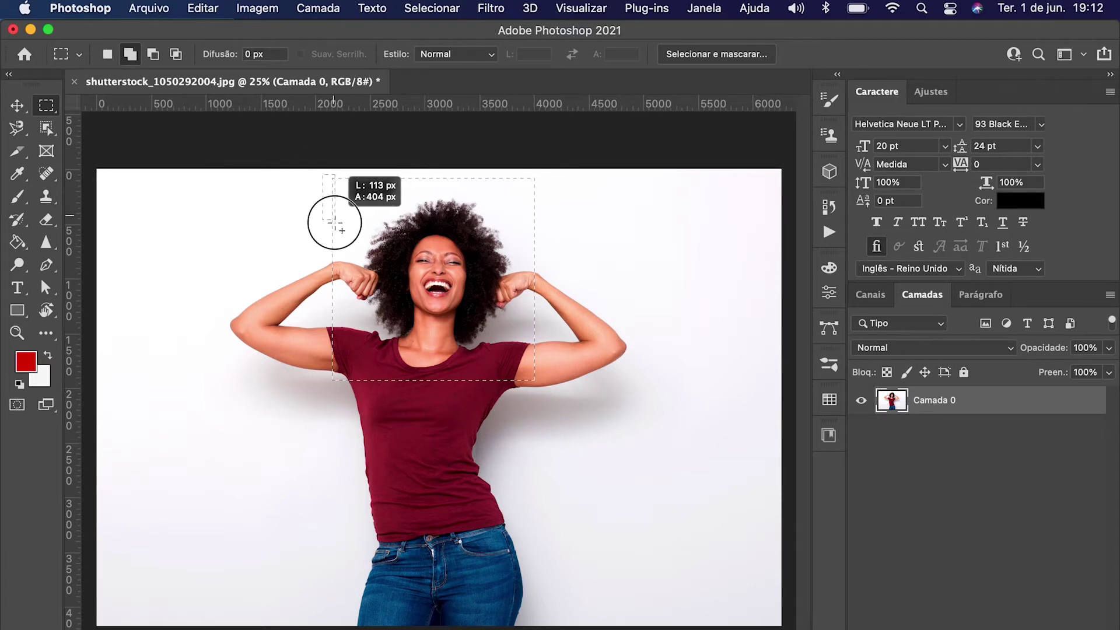
{"action": "left_click_drag", "start_coordinate": [344, 324], "coordinate": [345, 402]}
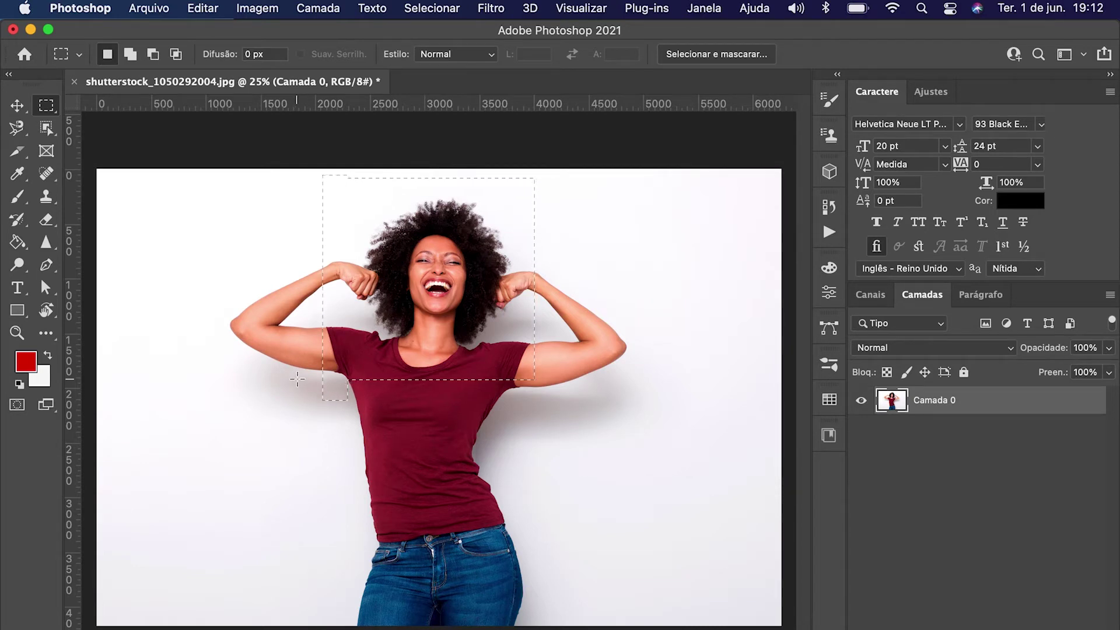
{"action": "key", "text": "alt"}
{"action": "left_click_drag", "start_coordinate": [299, 379], "coordinate": [634, 456]}
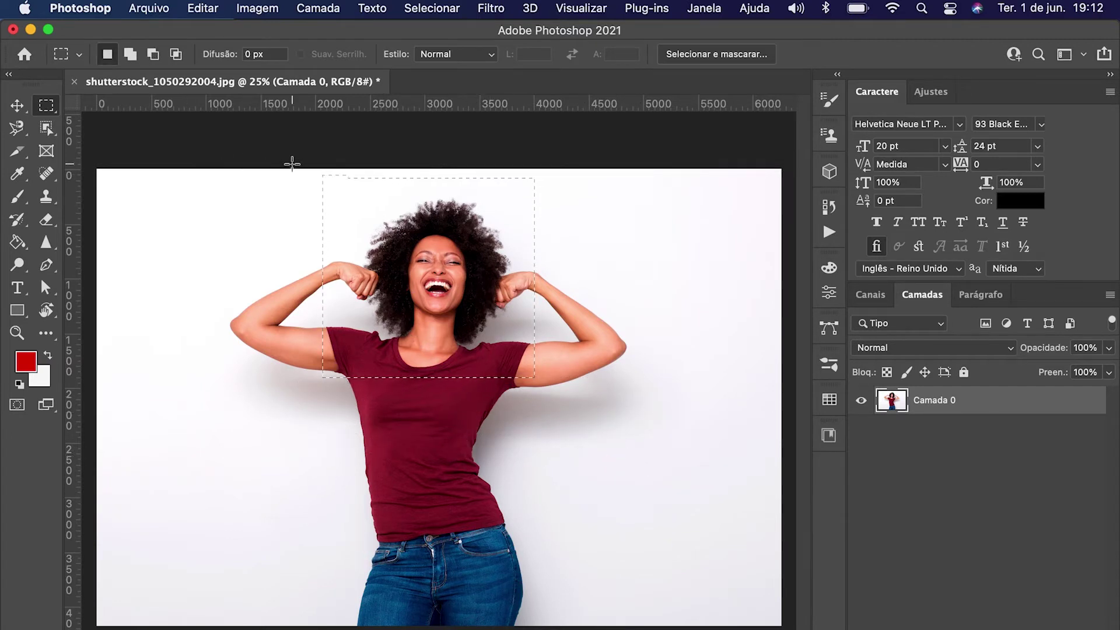
{"action": "left_click_drag", "start_coordinate": [292, 163], "coordinate": [420, 182]}
Step: Clear the adjusted selection and draw a fresh rectangular one around the woman's head and shoulders
{"action": "key", "text": "super+d"}
{"action": "left_click_drag", "start_coordinate": [349, 175], "coordinate": [513, 393]}
Step: Activate the Polygonal Lasso tool and open shutterstock_1241756437.jpg from the Aula 03 folder
{"action": "left_click", "coordinate": [17, 128]}
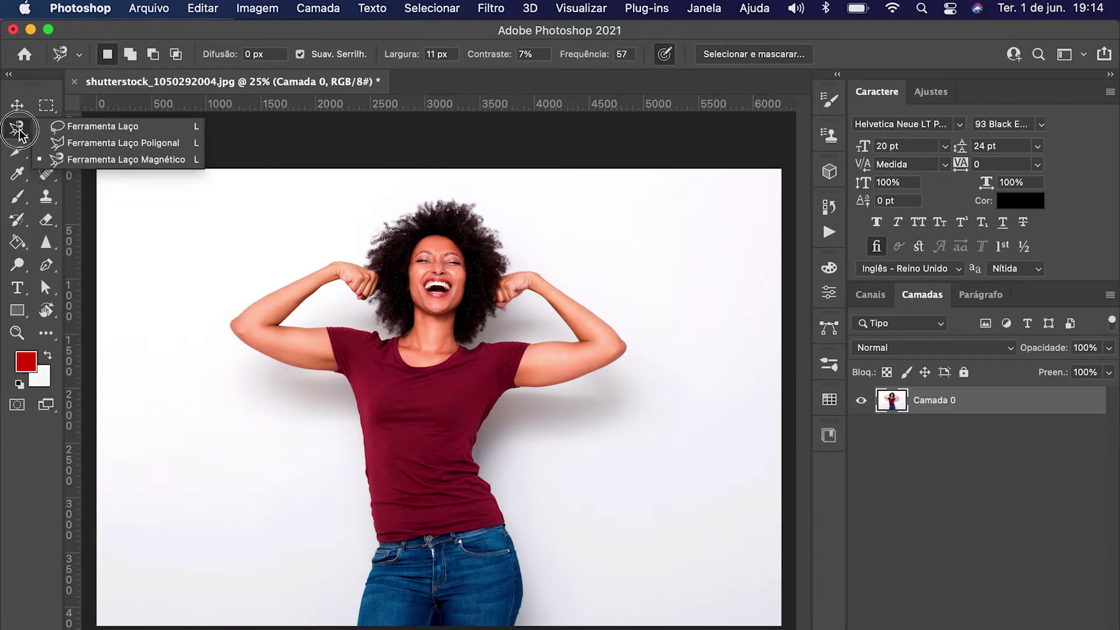
{"action": "left_click", "coordinate": [60, 148]}
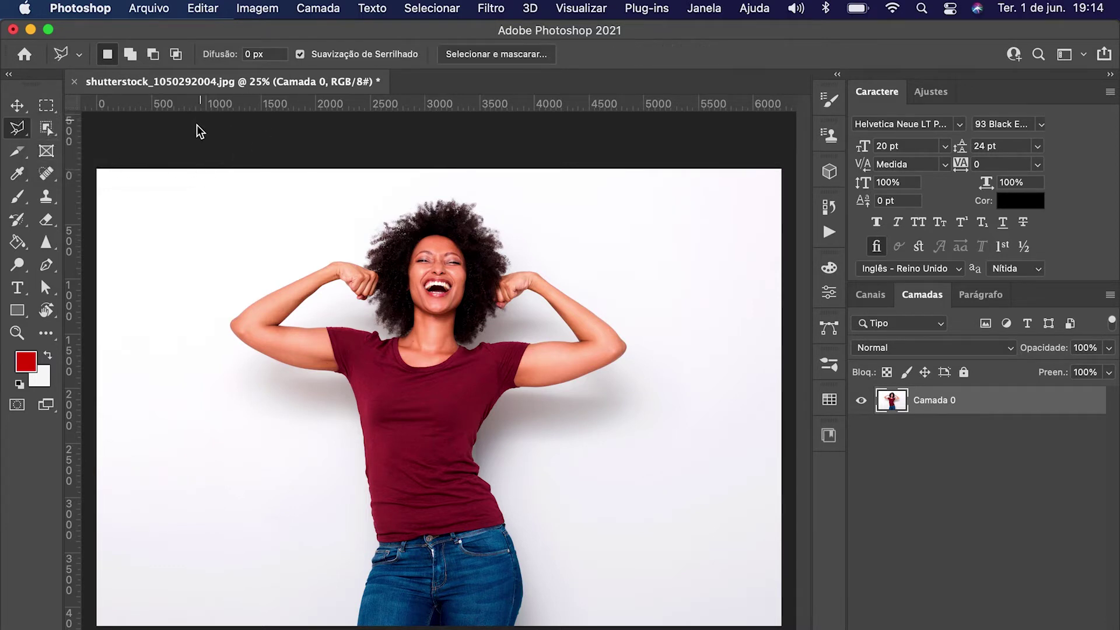
{"action": "left_click", "coordinate": [149, 10]}
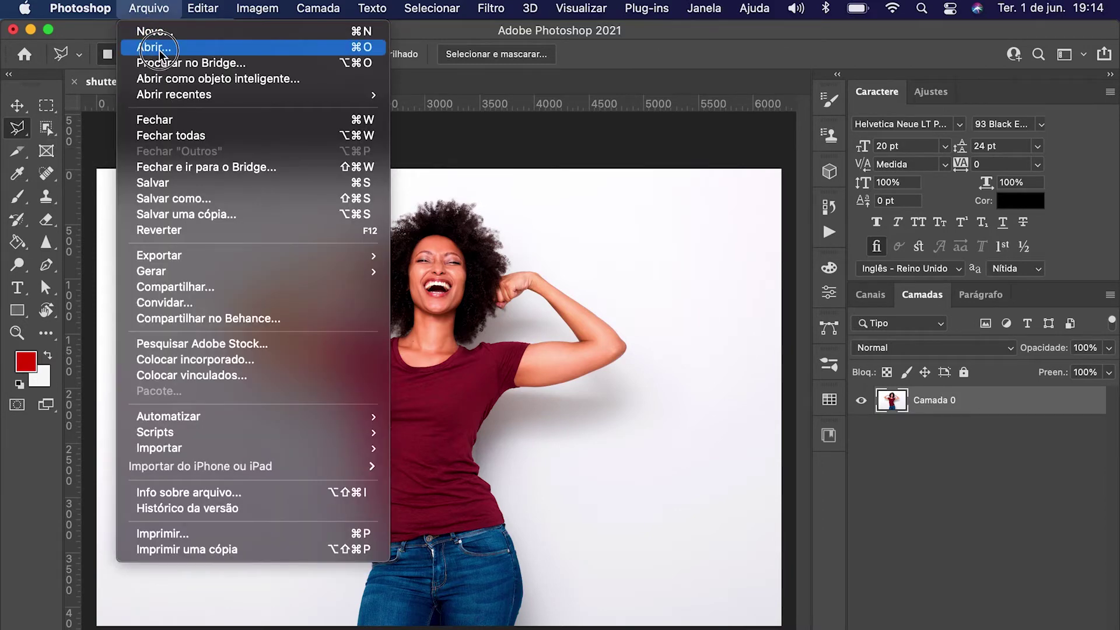
{"action": "left_click", "coordinate": [154, 48]}
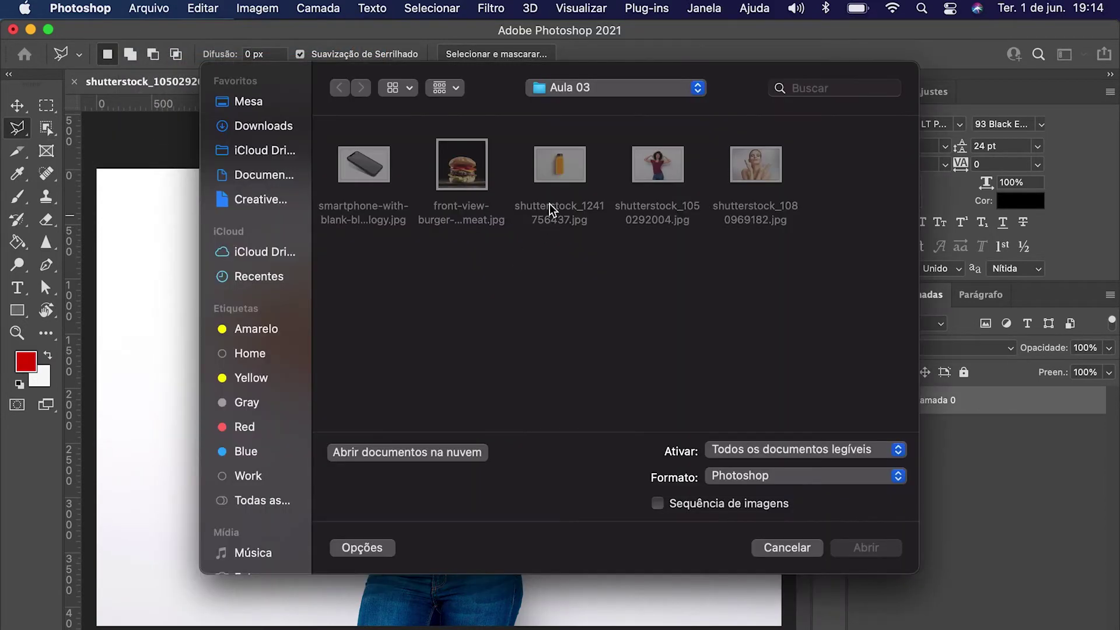
{"action": "left_click", "coordinate": [561, 178]}
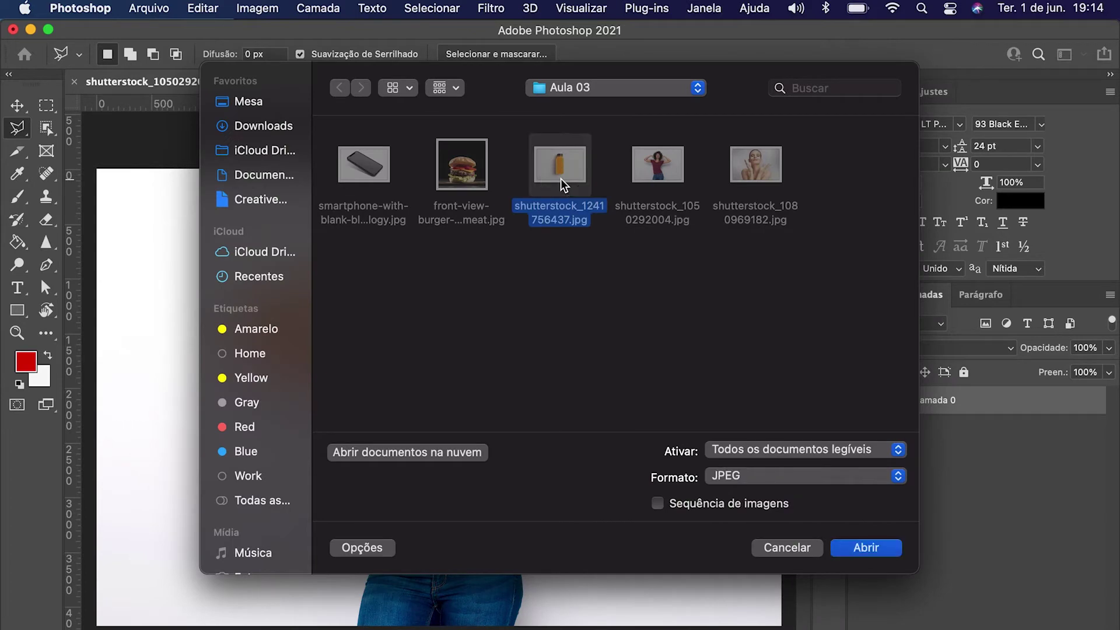
{"action": "left_click", "coordinate": [880, 550]}
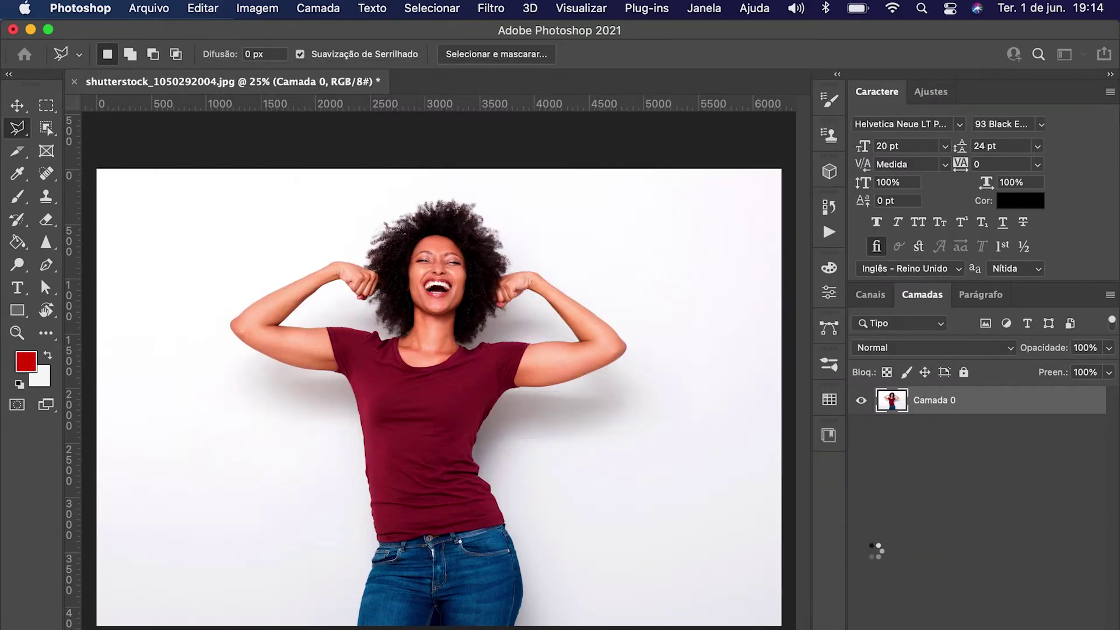
{"action": "left_click", "coordinate": [817, 460]}
Step: Draw freehand Lasso selections on the background beside the bottle, and deselect them
{"action": "key", "text": "l"}
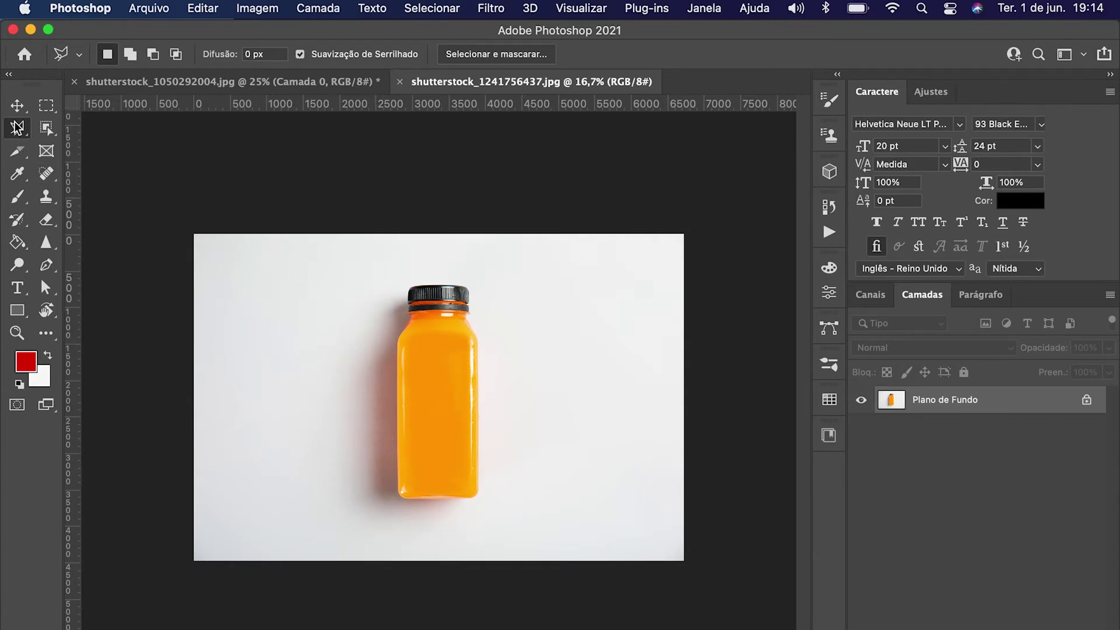
{"action": "left_click_drag", "start_coordinate": [17, 127], "coordinate": [54, 127]}
{"action": "mouse_move", "coordinate": [361, 283]}
{"action": "left_mouse_down"}
{"action": "mouse_move", "coordinate": [286, 285]}
{"action": "mouse_move", "coordinate": [256, 322]}
{"action": "mouse_move", "coordinate": [258, 352]}
{"action": "mouse_move", "coordinate": [330, 394]}
{"action": "mouse_move", "coordinate": [377, 367]}
{"action": "mouse_move", "coordinate": [394, 317]}
{"action": "mouse_move", "coordinate": [368, 278]}
{"action": "mouse_move", "coordinate": [285, 280]}
{"action": "mouse_move", "coordinate": [261, 312]}
{"action": "mouse_move", "coordinate": [251, 353]}
{"action": "mouse_move", "coordinate": [293, 398]}
{"action": "mouse_move", "coordinate": [280, 425]}
{"action": "left_mouse_up"}
{"action": "mouse_move", "coordinate": [603, 302]}
{"action": "left_mouse_down"}
{"action": "mouse_move", "coordinate": [560, 286]}
{"action": "mouse_move", "coordinate": [524, 295]}
{"action": "mouse_move", "coordinate": [506, 325]}
{"action": "mouse_move", "coordinate": [515, 362]}
{"action": "mouse_move", "coordinate": [567, 390]}
{"action": "mouse_move", "coordinate": [602, 365]}
{"action": "mouse_move", "coordinate": [610, 330]}
{"action": "mouse_move", "coordinate": [595, 297]}
{"action": "mouse_move", "coordinate": [547, 288]}
{"action": "left_mouse_up"}
{"action": "mouse_move", "coordinate": [522, 297]}
{"action": "left_mouse_down"}
{"action": "mouse_move", "coordinate": [516, 346]}
{"action": "mouse_move", "coordinate": [549, 376]}
{"action": "mouse_move", "coordinate": [576, 360]}
{"action": "mouse_move", "coordinate": [585, 332]}
{"action": "mouse_move", "coordinate": [593, 350]}
{"action": "mouse_move", "coordinate": [615, 332]}
{"action": "mouse_move", "coordinate": [645, 339]}
{"action": "mouse_move", "coordinate": [611, 397]}
{"action": "mouse_move", "coordinate": [622, 436]}
{"action": "mouse_move", "coordinate": [508, 467]}
{"action": "mouse_move", "coordinate": [596, 438]}
{"action": "mouse_move", "coordinate": [551, 406]}
{"action": "mouse_move", "coordinate": [551, 458]}
{"action": "mouse_move", "coordinate": [629, 373]}
{"action": "mouse_move", "coordinate": [566, 372]}
{"action": "mouse_move", "coordinate": [546, 414]}
{"action": "left_mouse_up"}
{"action": "mouse_move", "coordinate": [341, 285]}
{"action": "left_mouse_down"}
{"action": "mouse_move", "coordinate": [324, 316]}
{"action": "mouse_move", "coordinate": [325, 401]}
{"action": "mouse_move", "coordinate": [358, 414]}
{"action": "mouse_move", "coordinate": [382, 373]}
{"action": "mouse_move", "coordinate": [372, 284]}
{"action": "mouse_move", "coordinate": [320, 278]}
{"action": "mouse_move", "coordinate": [318, 293]}
{"action": "left_mouse_up"}
{"action": "left_click", "coordinate": [45, 107]}
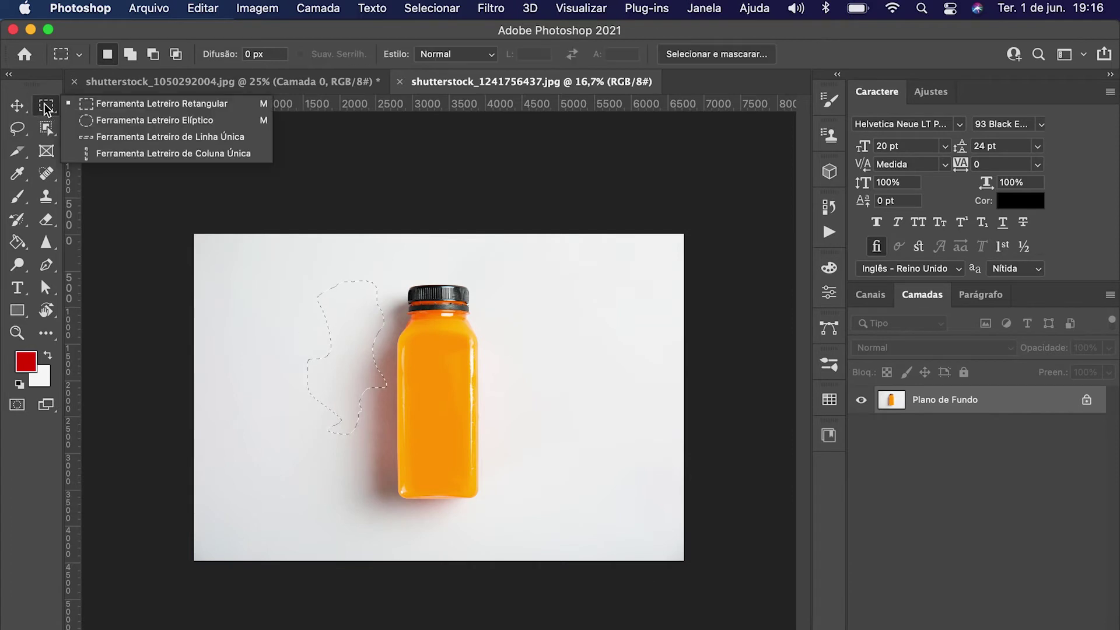
{"action": "left_click", "coordinate": [232, 260]}
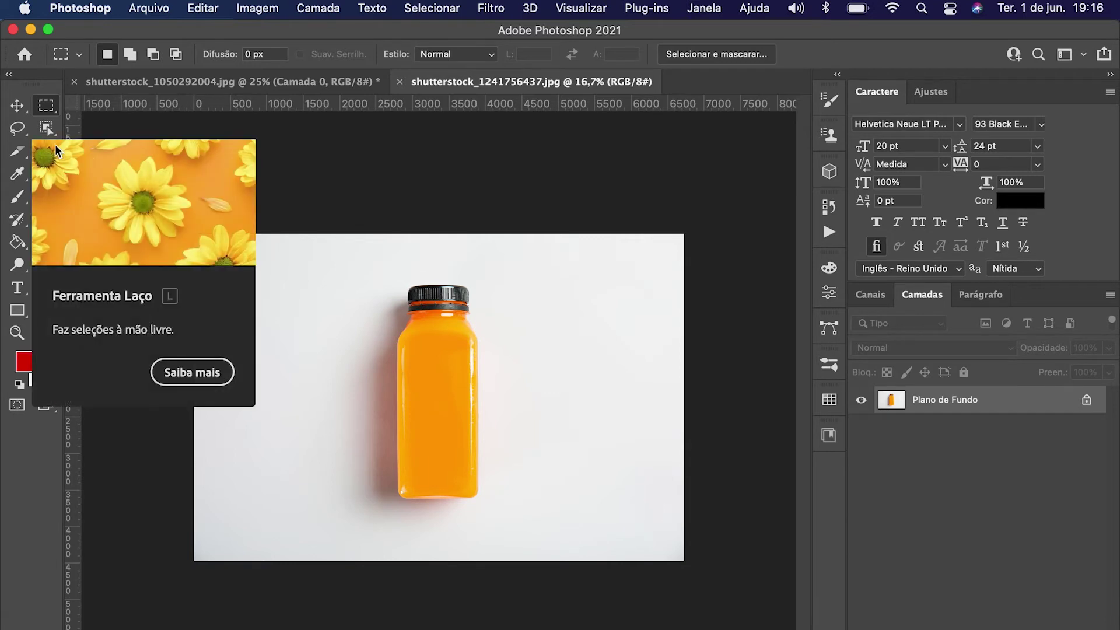
Step: Draw a straight-edged, four-sided selection around the bottle's body with the Polygonal Lasso tool and check its edges up close
{"action": "left_click", "coordinate": [26, 137]}
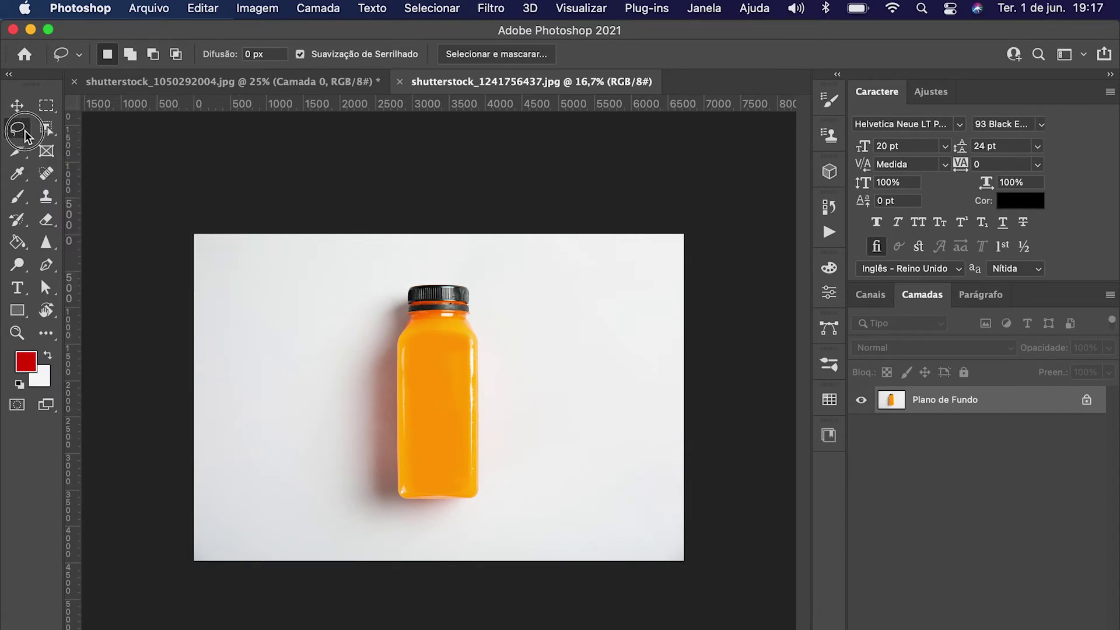
{"action": "left_click", "coordinate": [25, 131]}
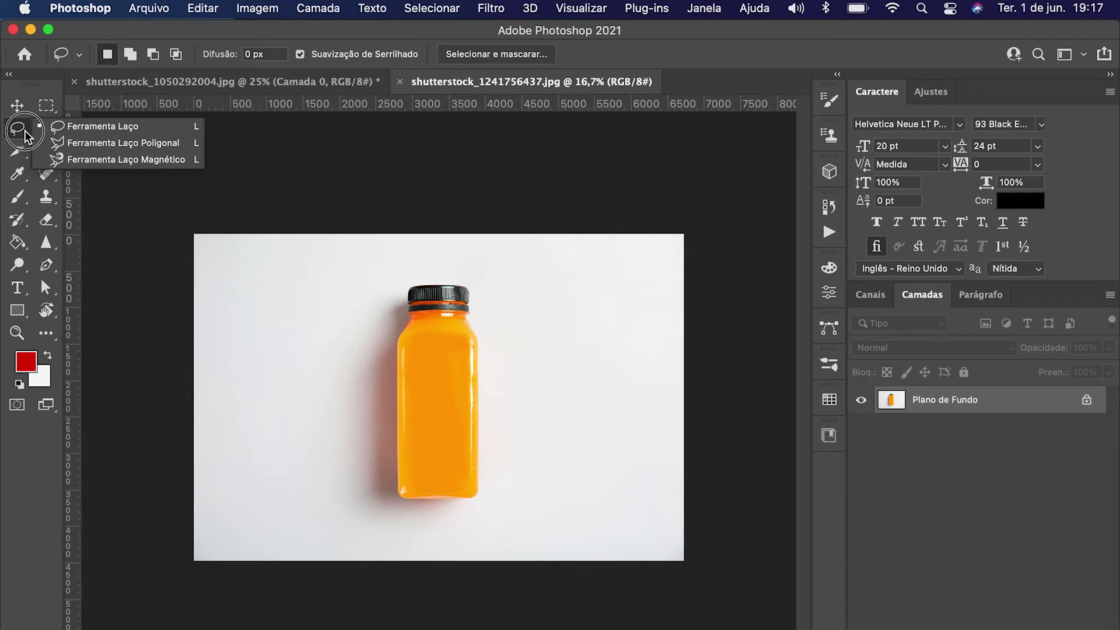
{"action": "left_click", "coordinate": [63, 143]}
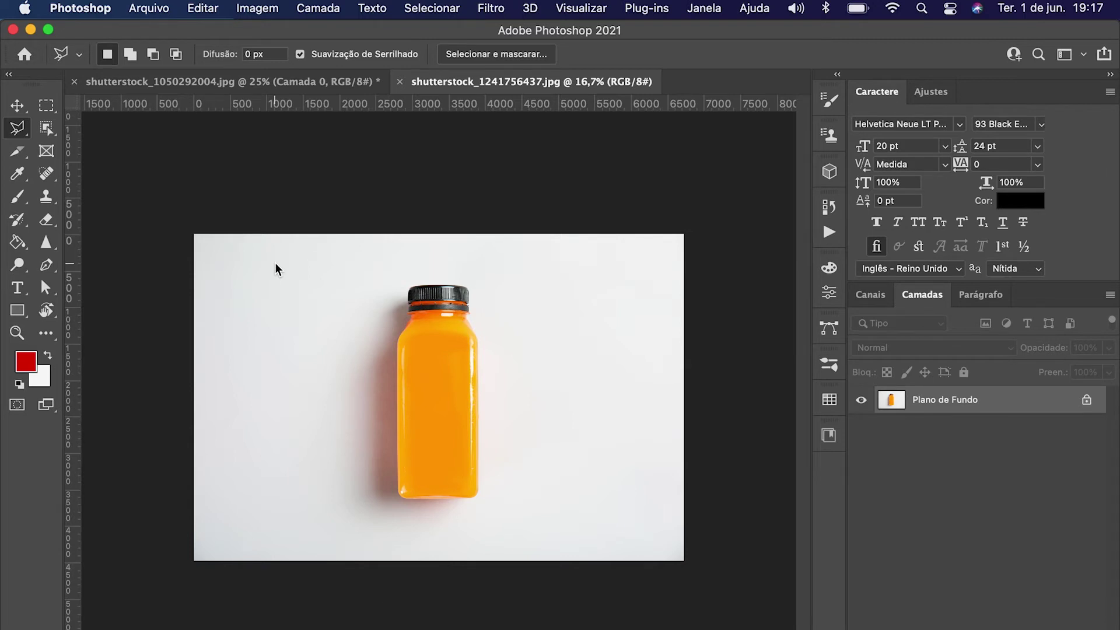
{"action": "left_click", "coordinate": [331, 314]}
{"action": "left_click", "coordinate": [588, 315]}
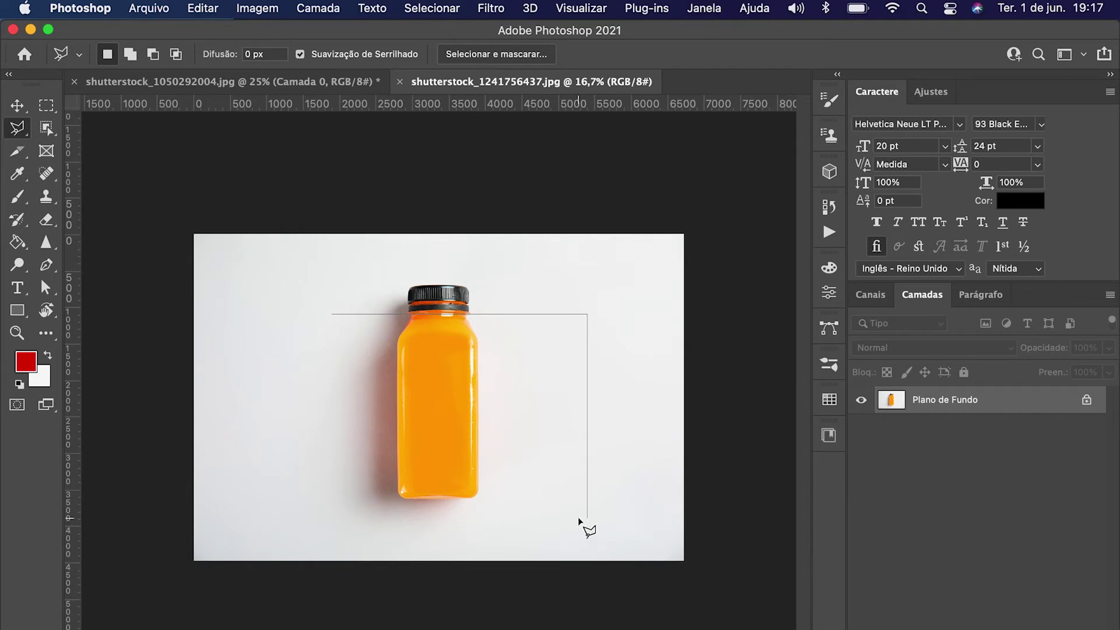
{"action": "left_click", "coordinate": [585, 512]}
{"action": "left_click", "coordinate": [305, 513]}
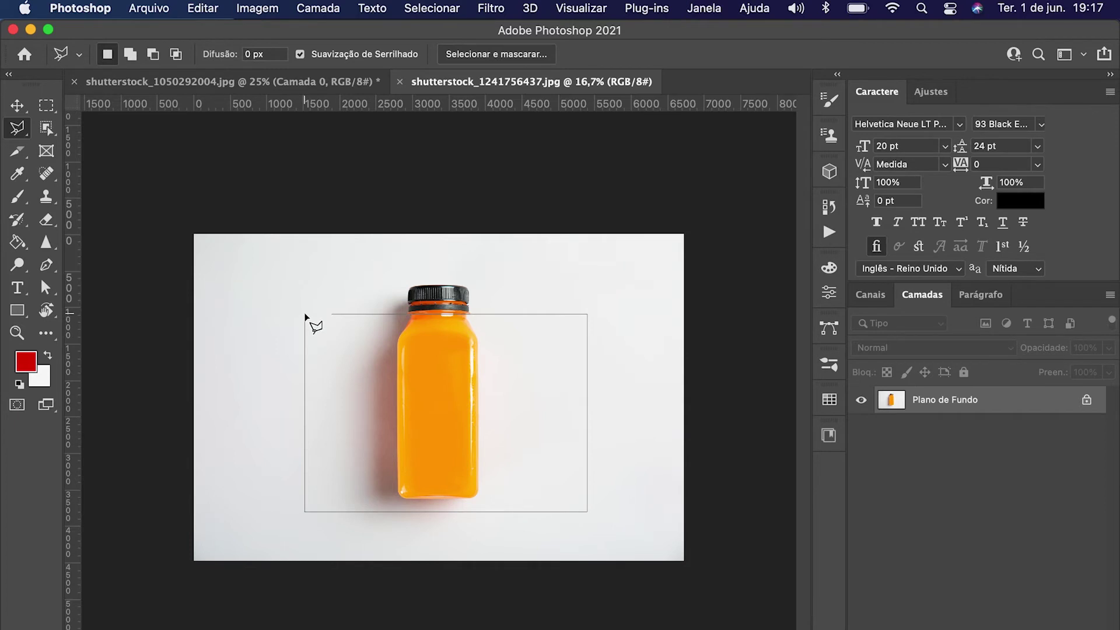
{"action": "left_click", "coordinate": [305, 314]}
{"action": "key", "text": "Return"}
{"action": "key", "text": "alt"}
{"action": "scroll", "coordinate": [326, 313], "scroll_direction": "up", "scroll_amount": 5}
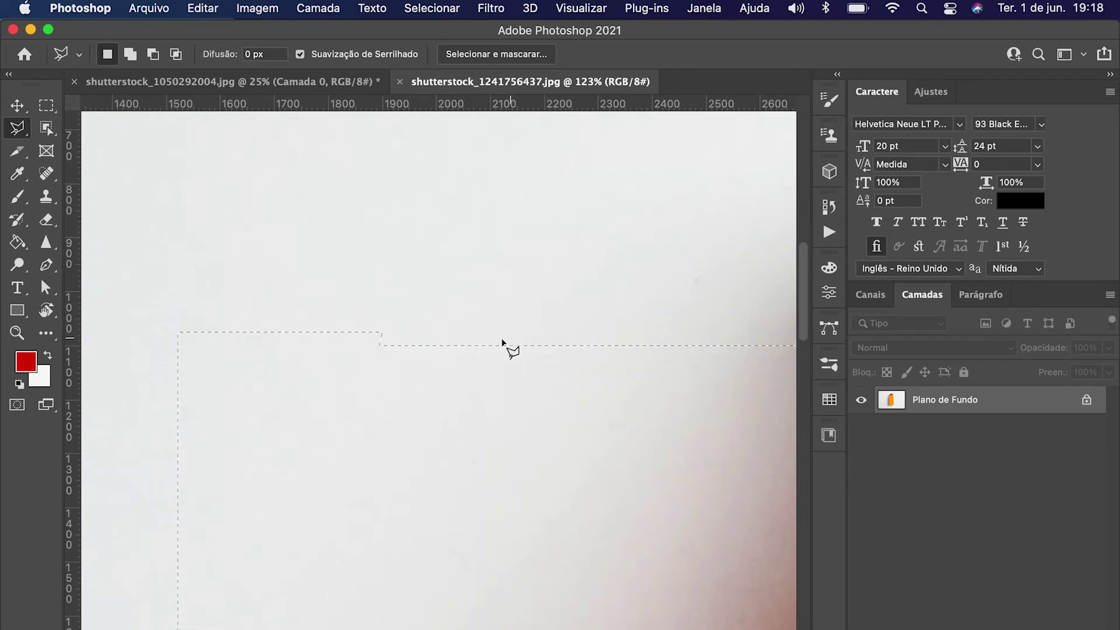
{"action": "key", "text": "alt"}
{"action": "scroll", "coordinate": [502, 344], "scroll_direction": "down", "scroll_amount": 5}
{"action": "scroll", "coordinate": [502, 347], "scroll_direction": "down", "scroll_amount": 6}
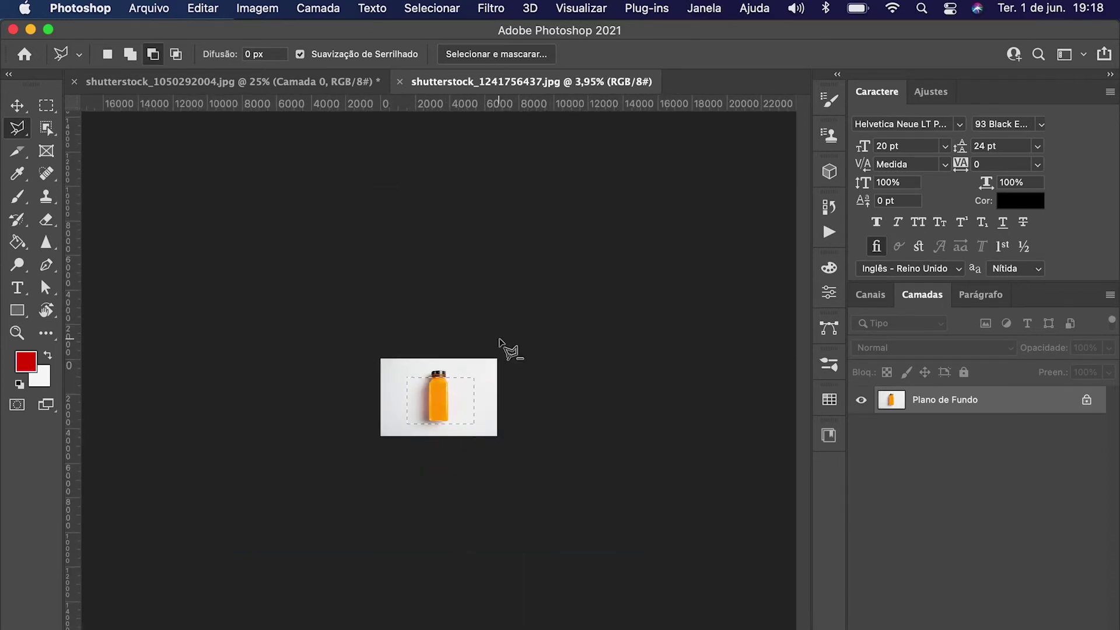
Step: Draw a six-sided Polygonal Lasso selection with a peaked upper edge around the bottle, and deselect it
{"action": "scroll", "coordinate": [500, 350], "scroll_direction": "up", "scroll_amount": 5}
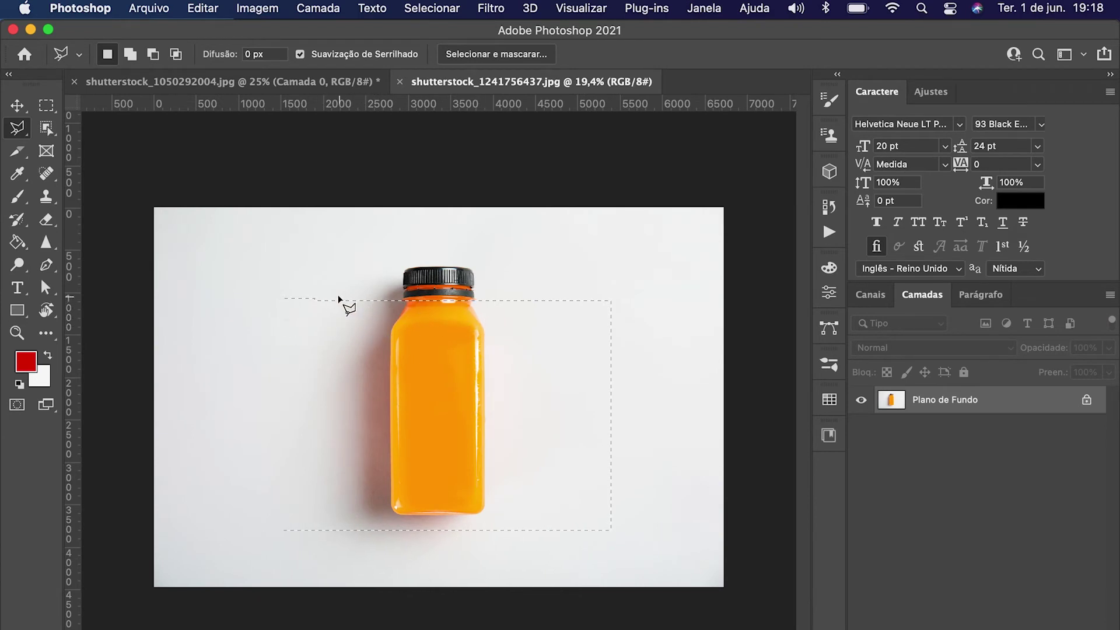
{"action": "left_click", "coordinate": [309, 288]}
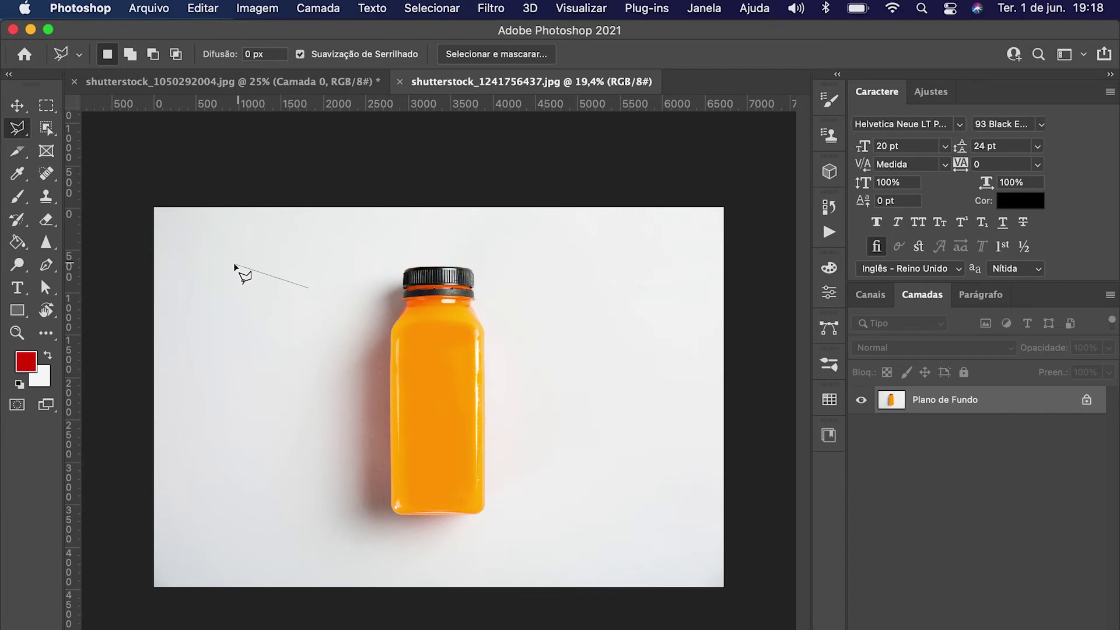
{"action": "left_click", "coordinate": [497, 239]}
{"action": "left_click", "coordinate": [634, 311]}
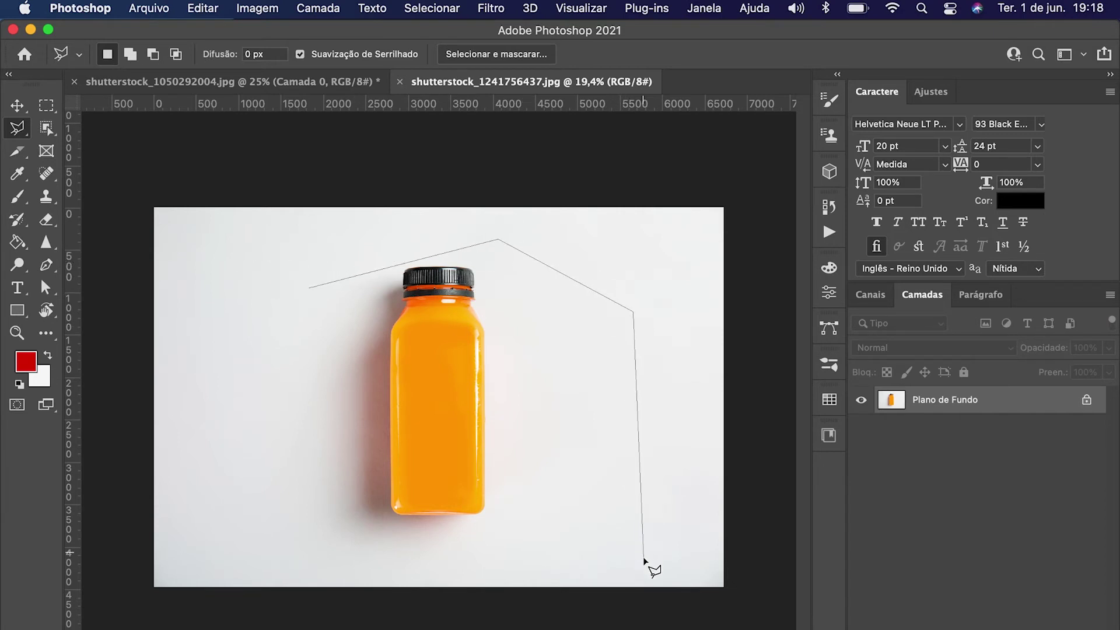
{"action": "left_click", "coordinate": [630, 531]}
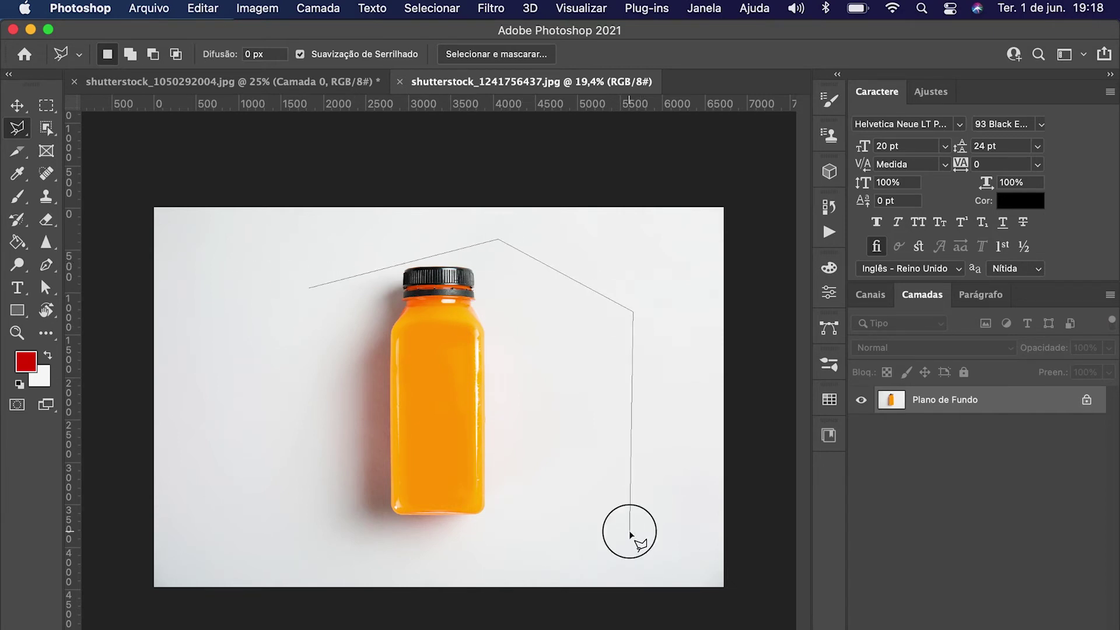
{"action": "left_click", "coordinate": [272, 523]}
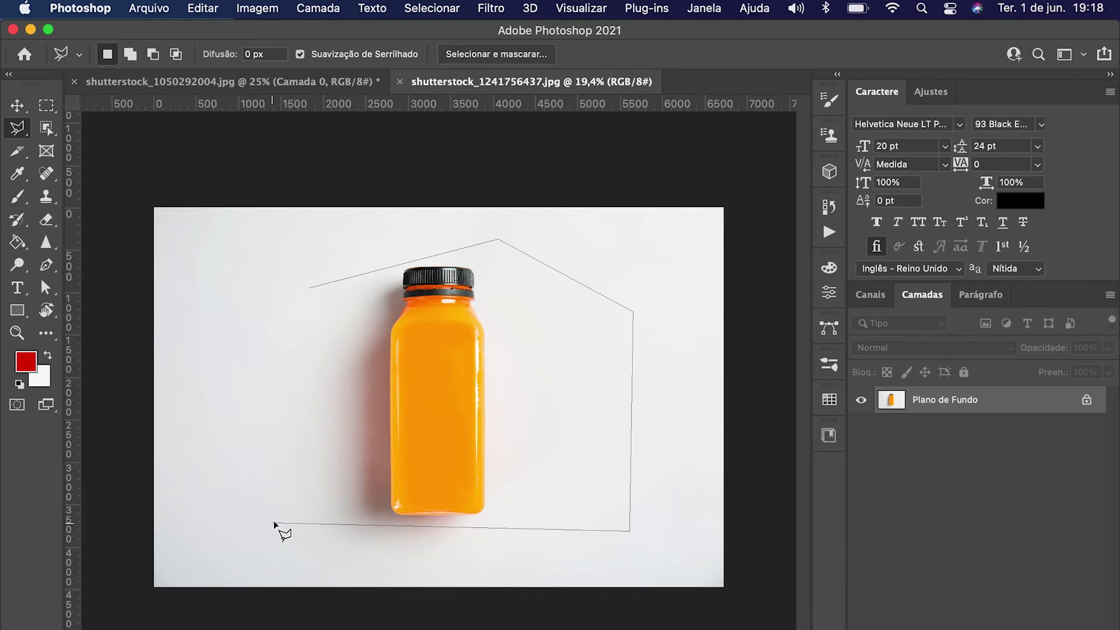
{"action": "left_click", "coordinate": [272, 299]}
{"action": "left_click", "coordinate": [311, 291]}
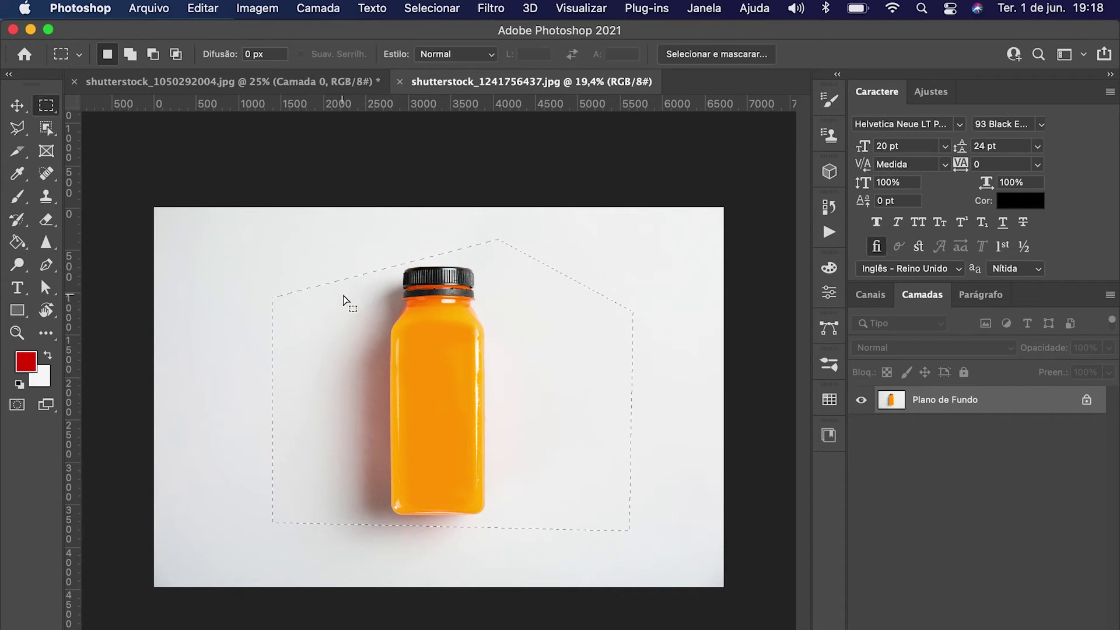
{"action": "key", "text": "super+d"}
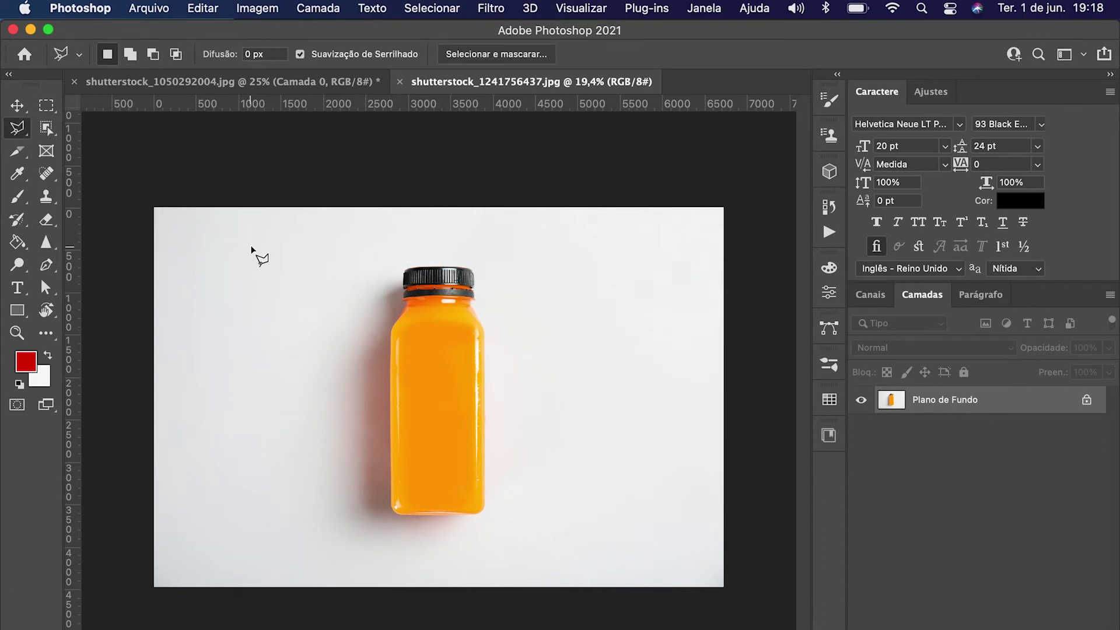
Step: Draw a straight-edged, L-shaped Polygonal Lasso selection around the bottle, with its lower-left corner notched inward
{"action": "left_click", "coordinate": [251, 249]}
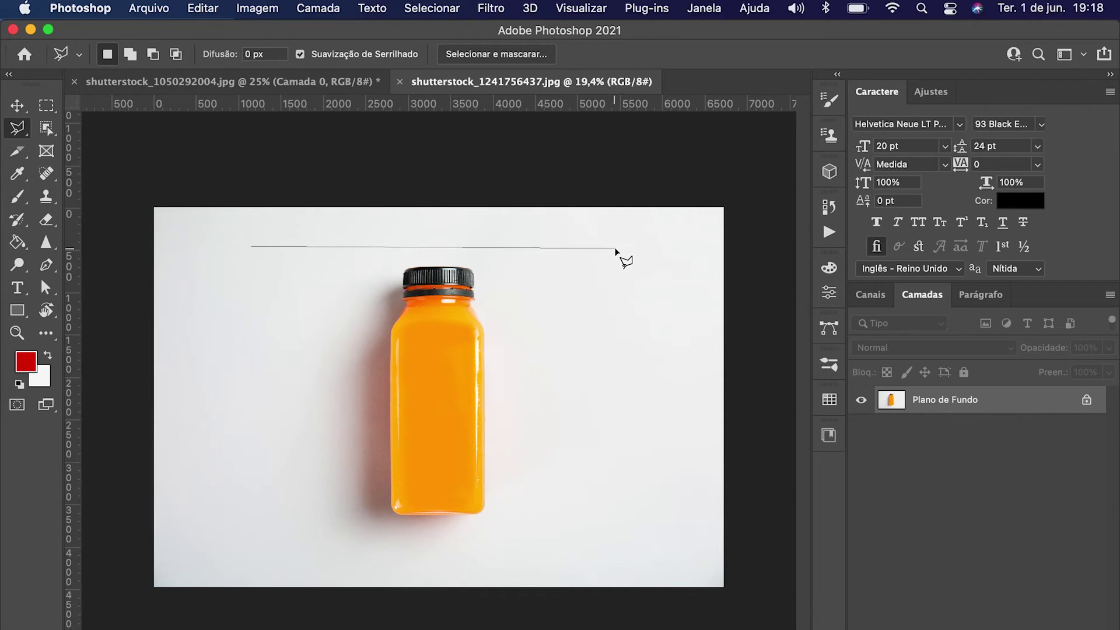
{"action": "left_click", "coordinate": [615, 249]}
{"action": "left_click", "coordinate": [616, 525]}
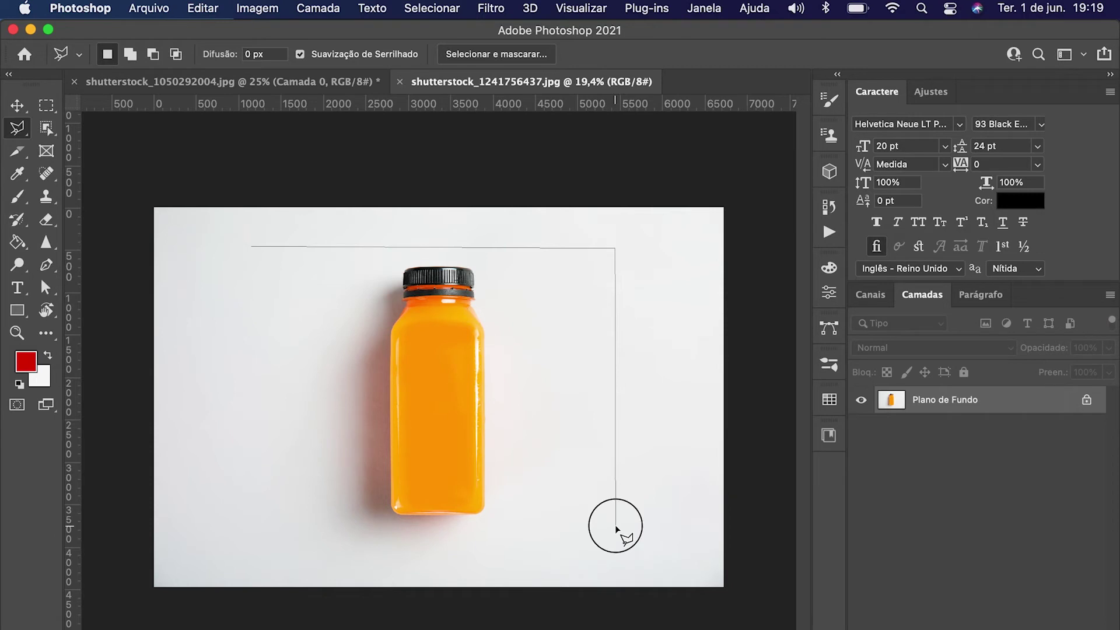
{"action": "left_click", "coordinate": [339, 524]}
{"action": "left_click", "coordinate": [334, 385]}
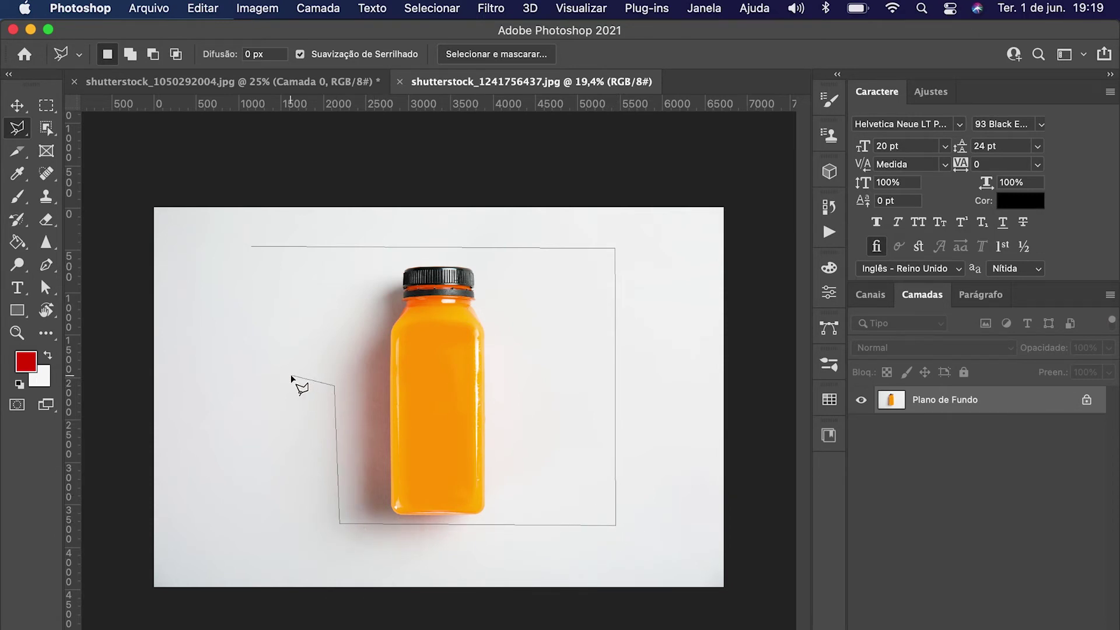
{"action": "left_click", "coordinate": [247, 380]}
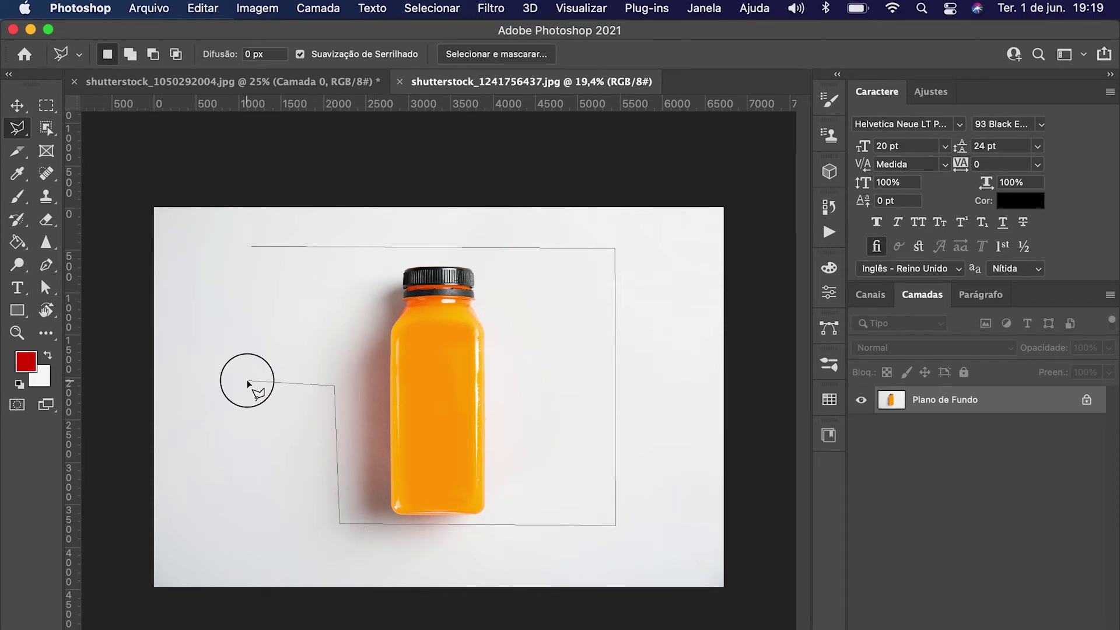
{"action": "left_click", "coordinate": [251, 247]}
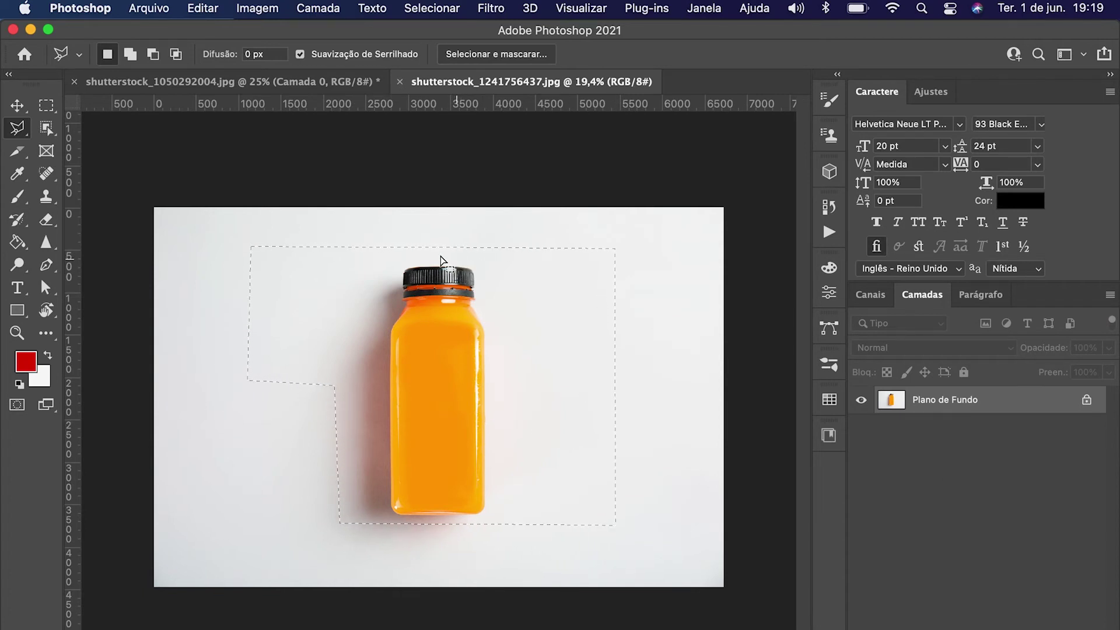
Step: Switch to the Magnetic Lasso and make a small trial selection on the background just above the bottle cap
{"action": "left_click", "coordinate": [18, 131]}
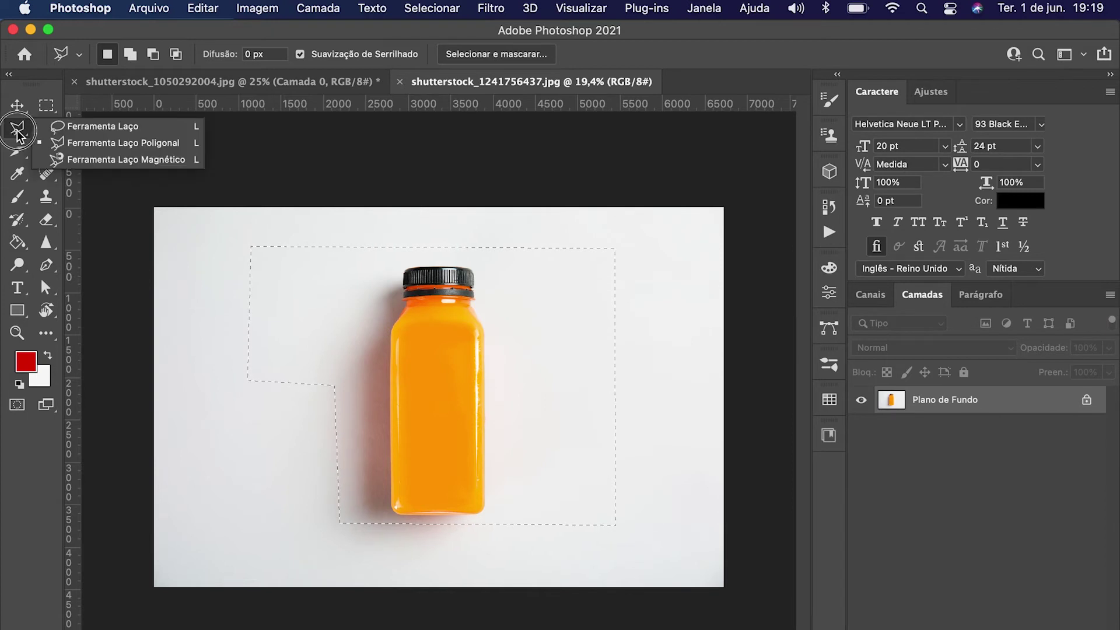
{"action": "left_click", "coordinate": [61, 159]}
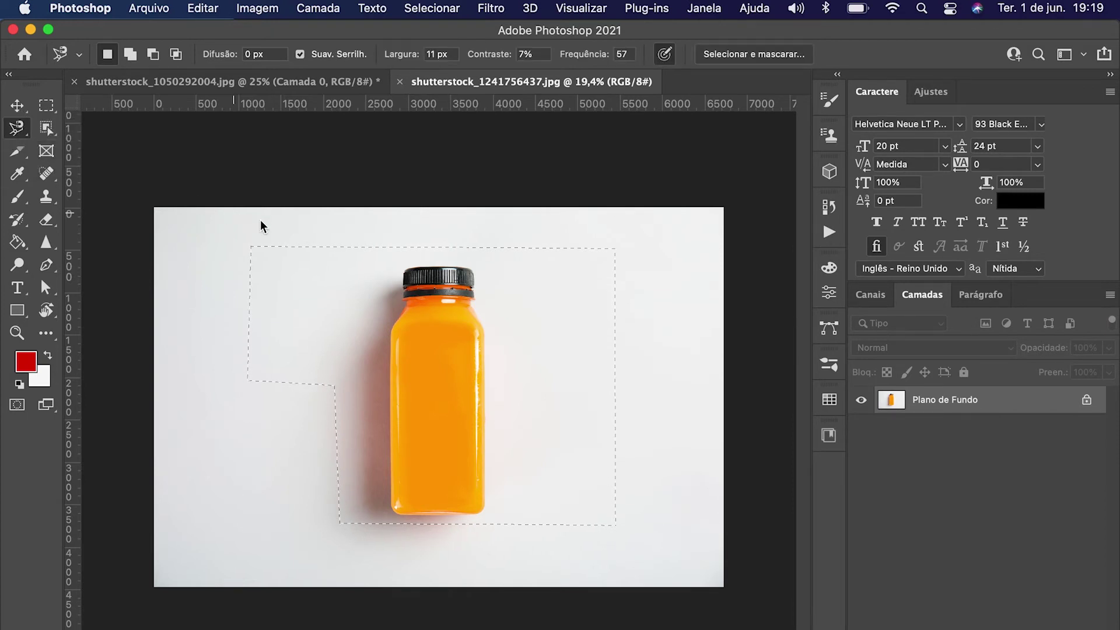
{"action": "left_click", "coordinate": [332, 224]}
{"action": "key", "text": "Return"}
{"action": "key", "text": "m"}
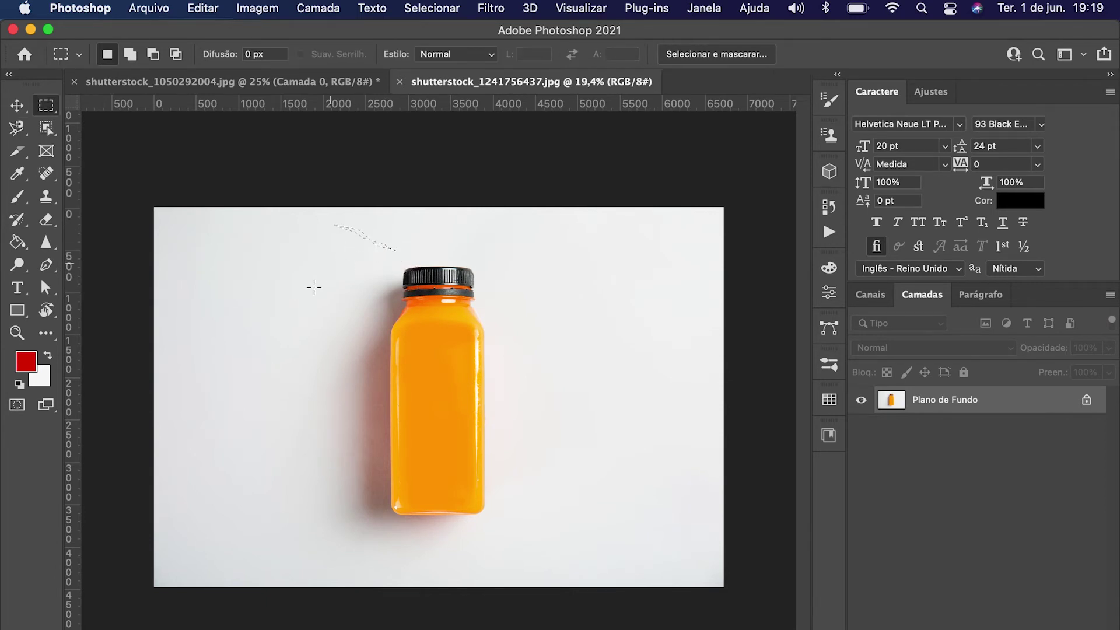
Step: Trace the whole bottle with the Magnetic Lasso, from the neck down around the base and back over the cap, closing the selection
{"action": "left_click", "coordinate": [16, 127]}
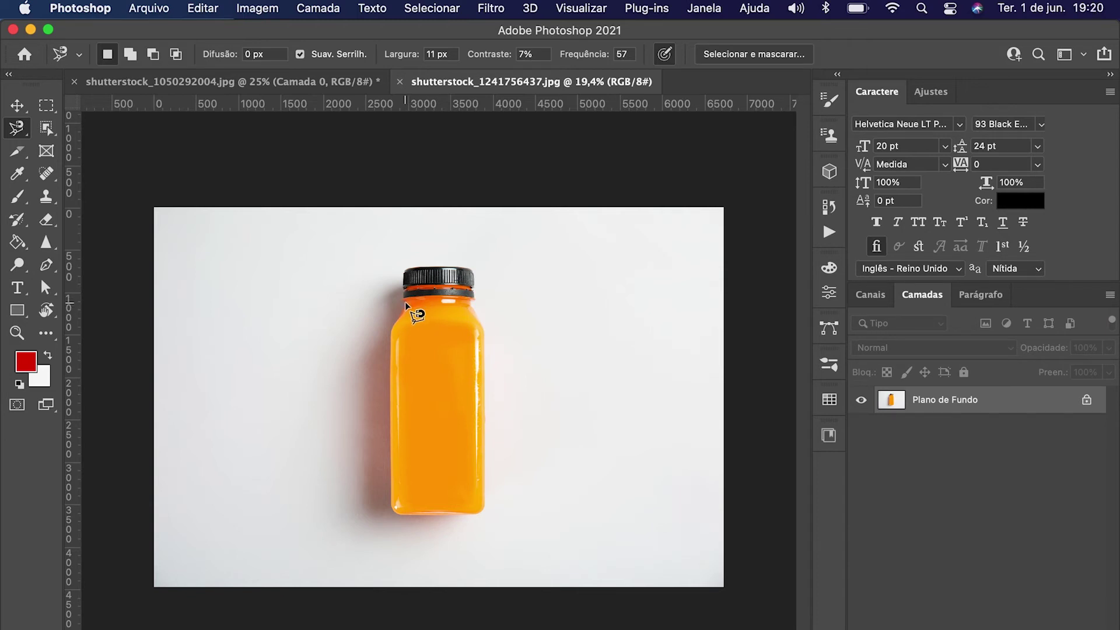
{"action": "scroll", "coordinate": [415, 288], "scroll_direction": "up", "scroll_amount": 5}
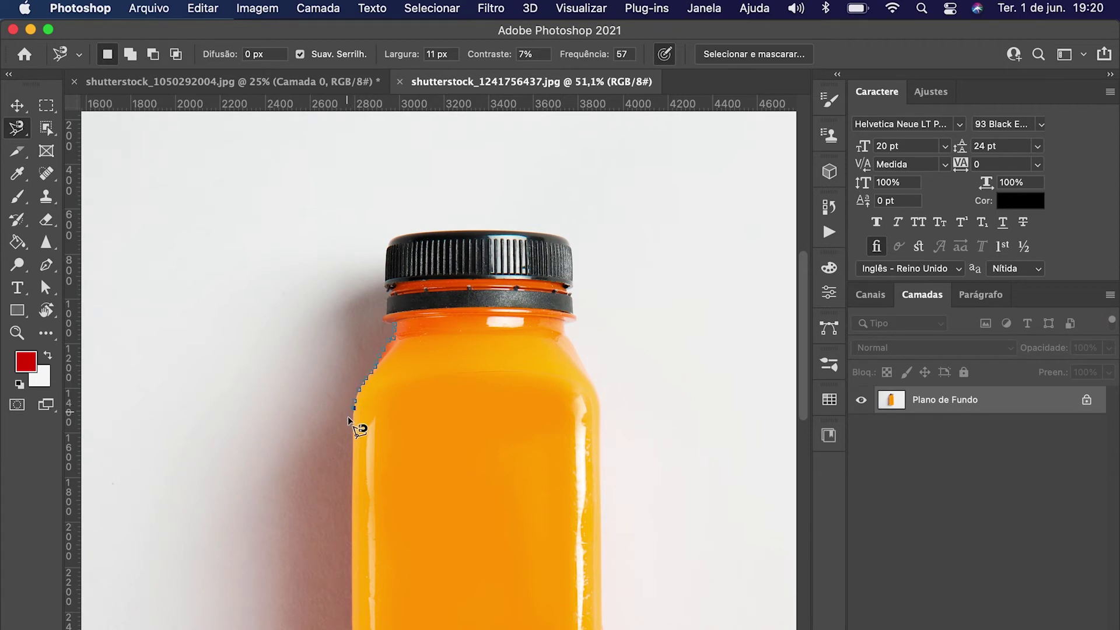
{"action": "scroll", "coordinate": [348, 430], "scroll_direction": "down", "scroll_amount": 3}
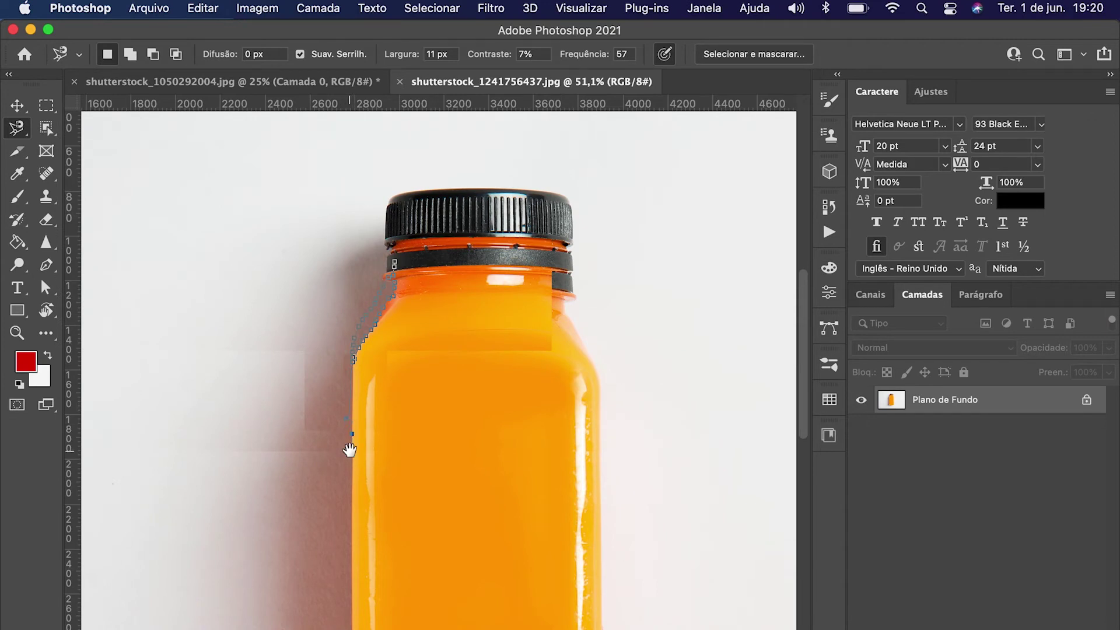
{"action": "left_click_drag", "start_coordinate": [349, 421], "coordinate": [358, 282]}
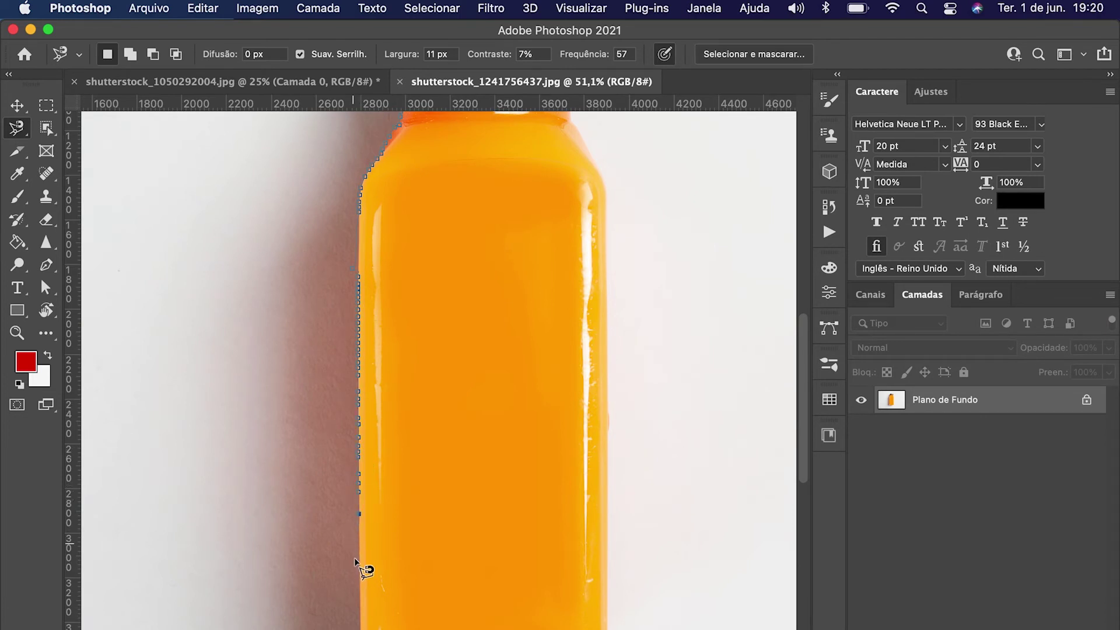
{"action": "key", "text": "space"}
{"action": "left_click_drag", "start_coordinate": [354, 622], "coordinate": [356, 405]}
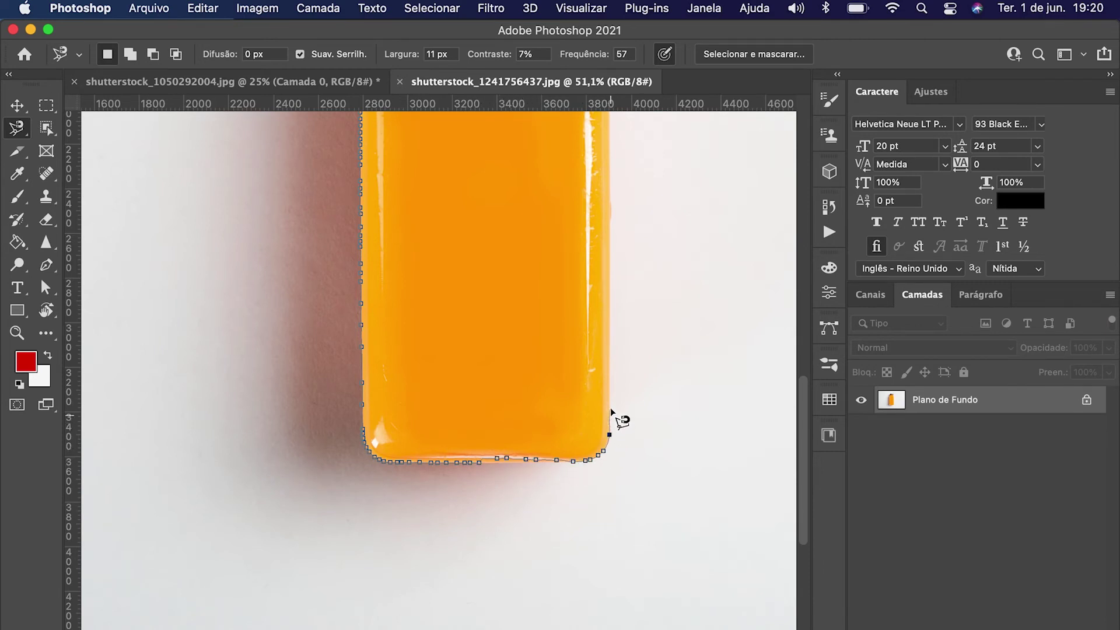
{"action": "key", "text": "space"}
{"action": "left_click_drag", "start_coordinate": [607, 370], "coordinate": [577, 562]}
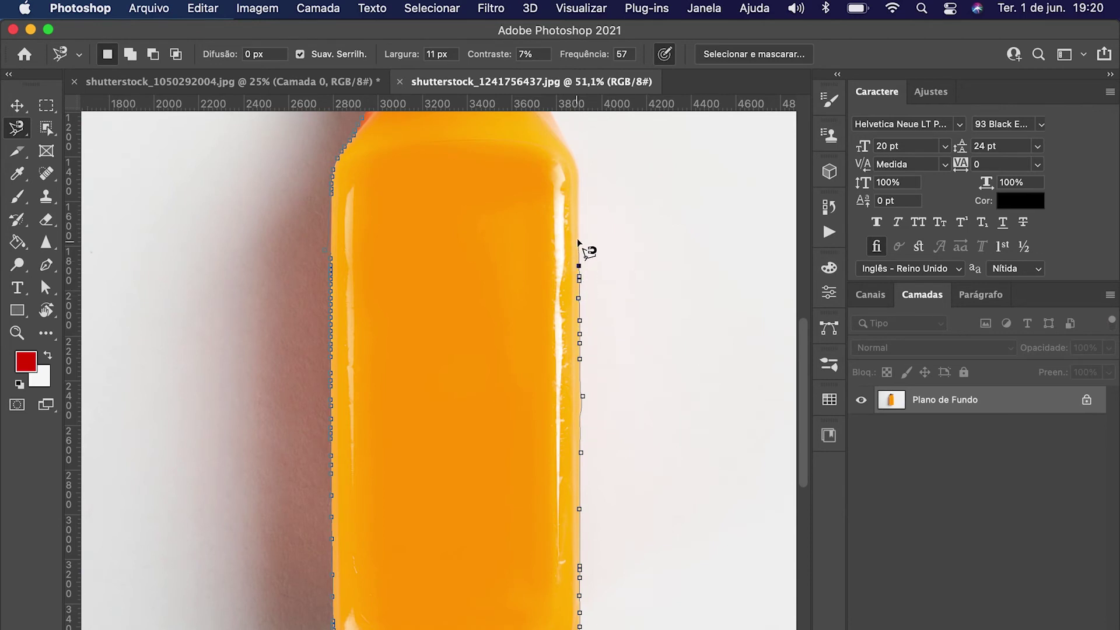
{"action": "left_click_drag", "start_coordinate": [577, 252], "coordinate": [576, 405]}
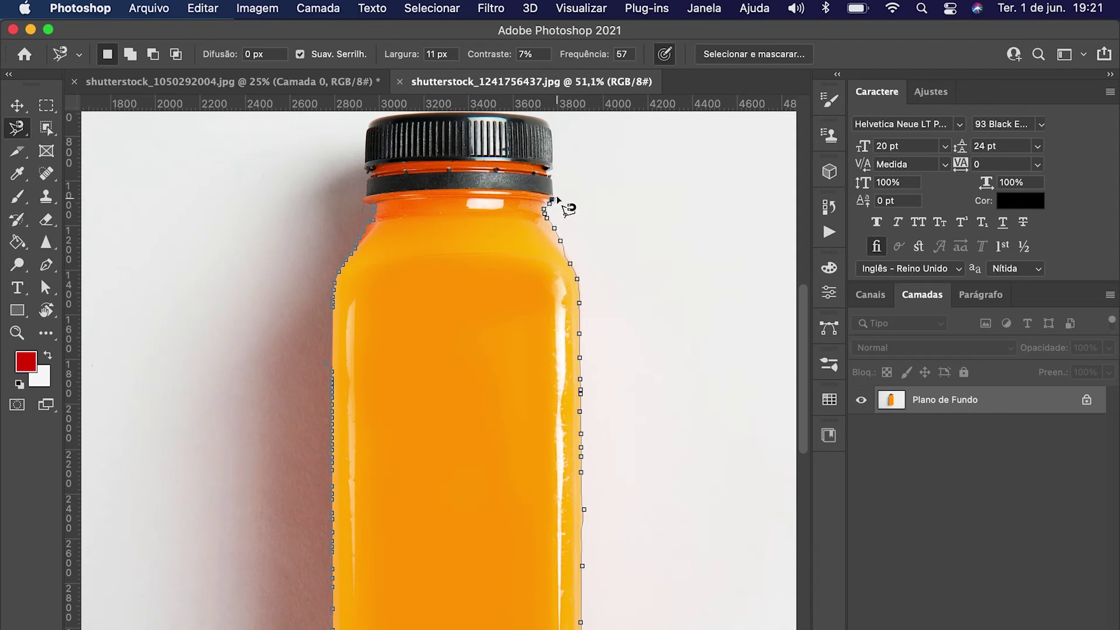
{"action": "left_click_drag", "start_coordinate": [562, 230], "coordinate": [564, 304]}
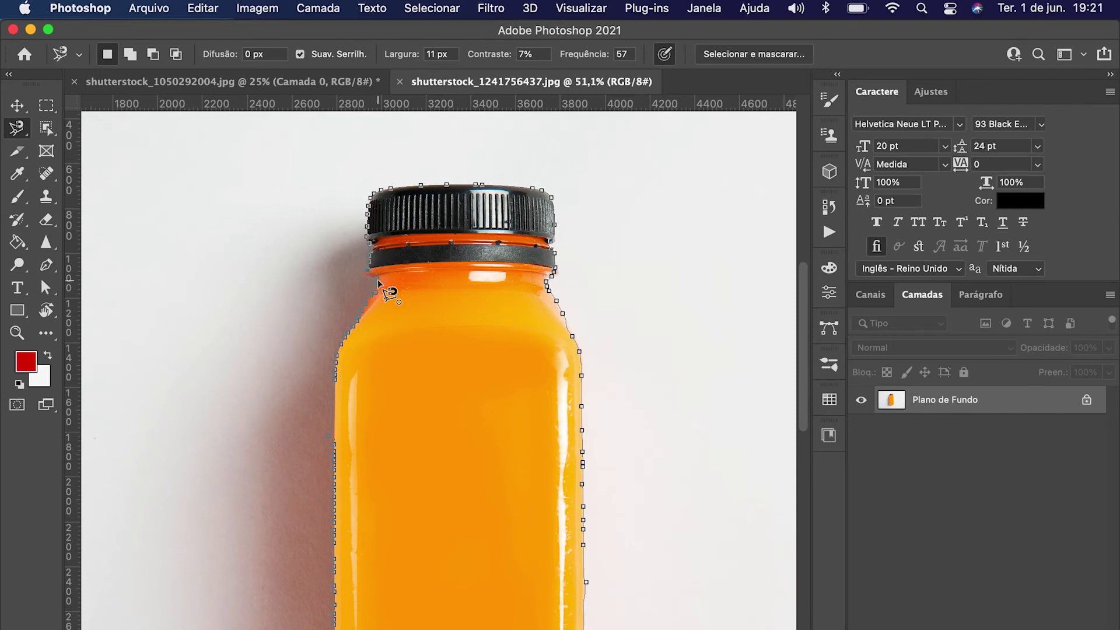
{"action": "left_click", "coordinate": [379, 279]}
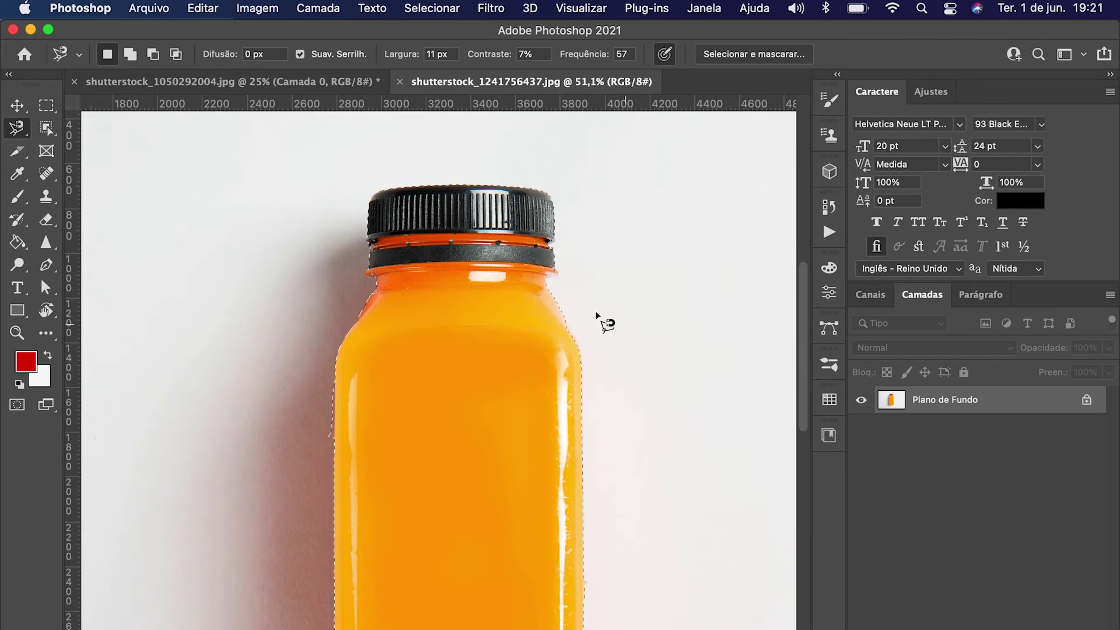
Step: Inspect the selection outline along the bottle's body, shoulders and neck for places where it misses the bottle's edge
{"action": "scroll", "coordinate": [465, 330], "scroll_direction": "down", "scroll_amount": 10}
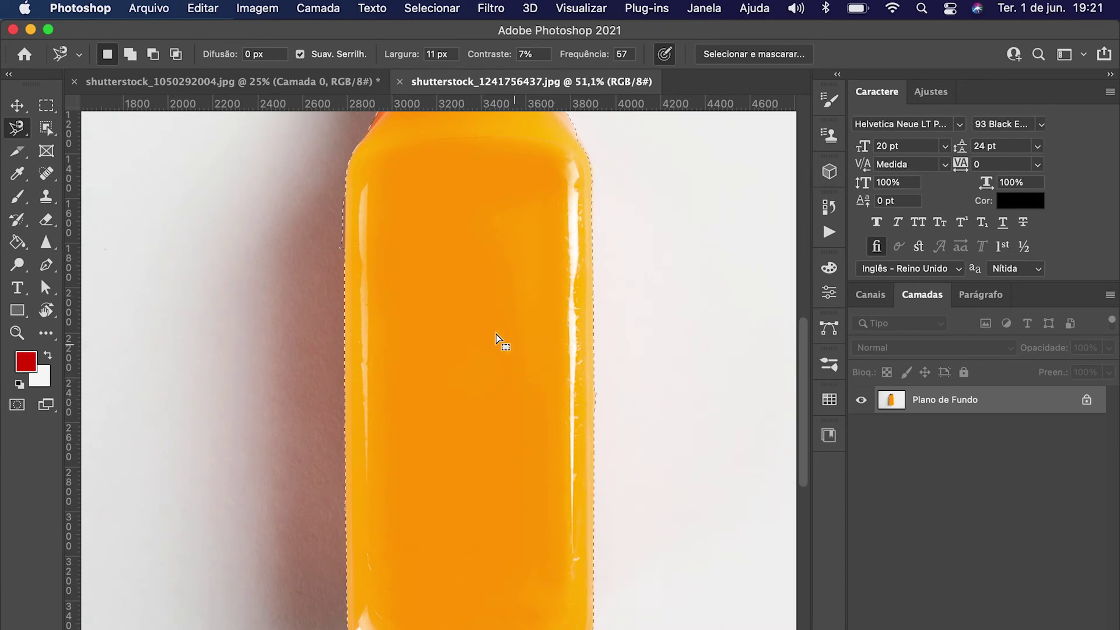
{"action": "left_click_drag", "start_coordinate": [449, 312], "coordinate": [373, 383]}
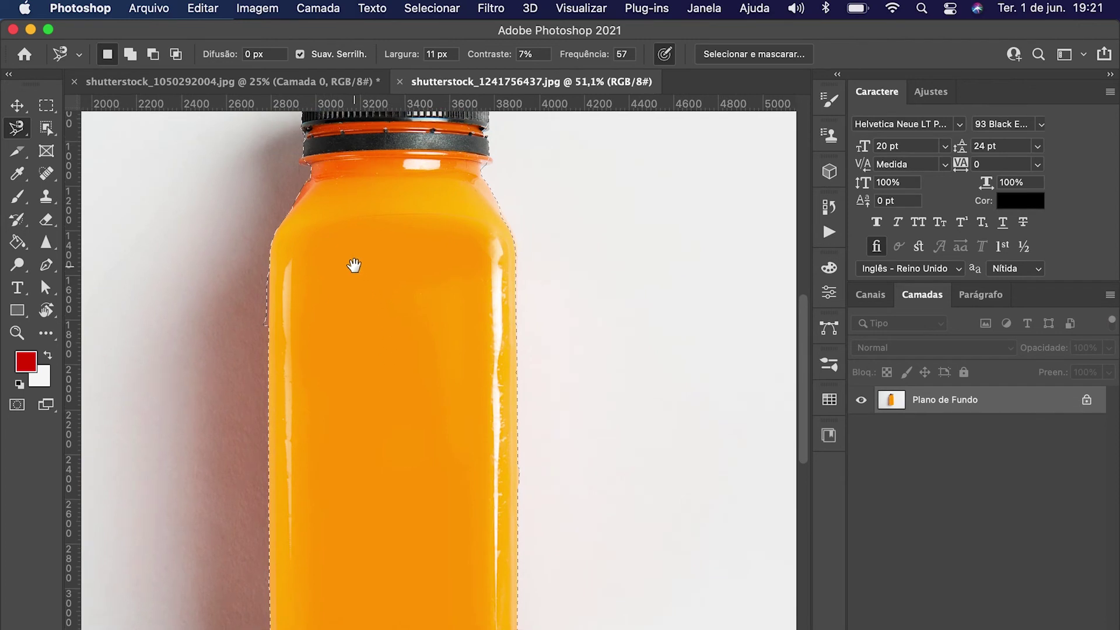
{"action": "left_click_drag", "start_coordinate": [415, 227], "coordinate": [487, 313]}
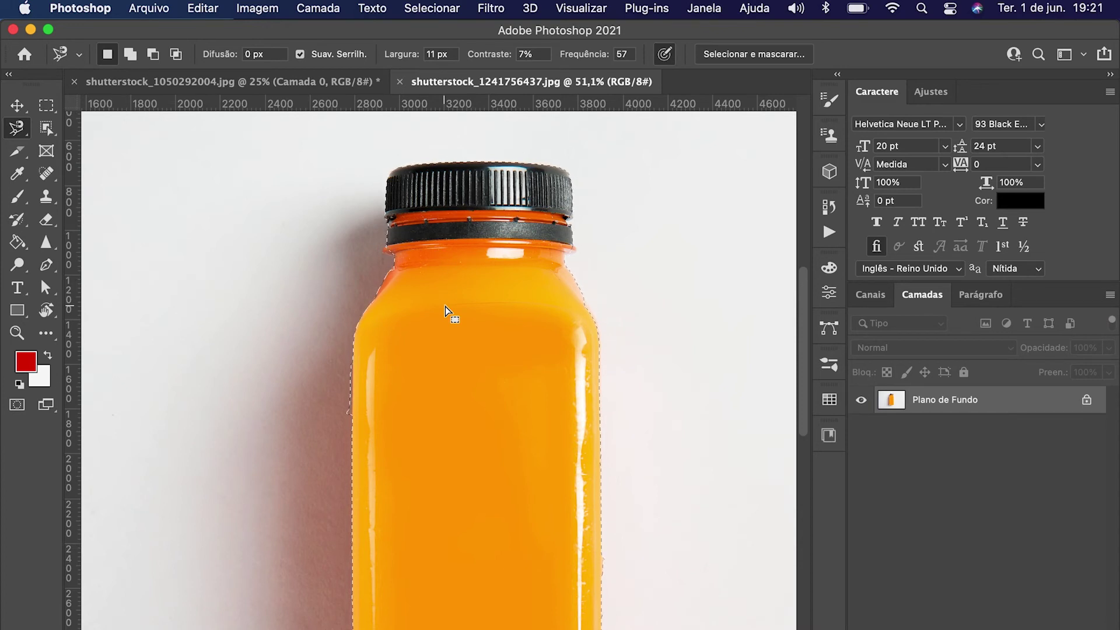
{"action": "key", "text": "alt"}
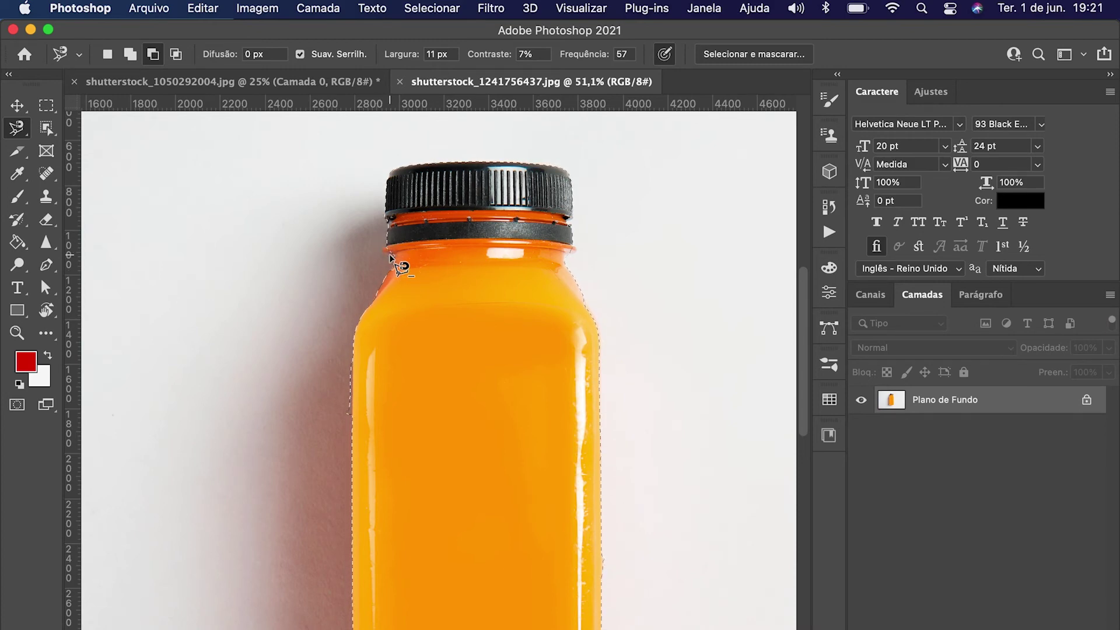
{"action": "scroll", "coordinate": [390, 254], "scroll_direction": "up", "scroll_amount": 3}
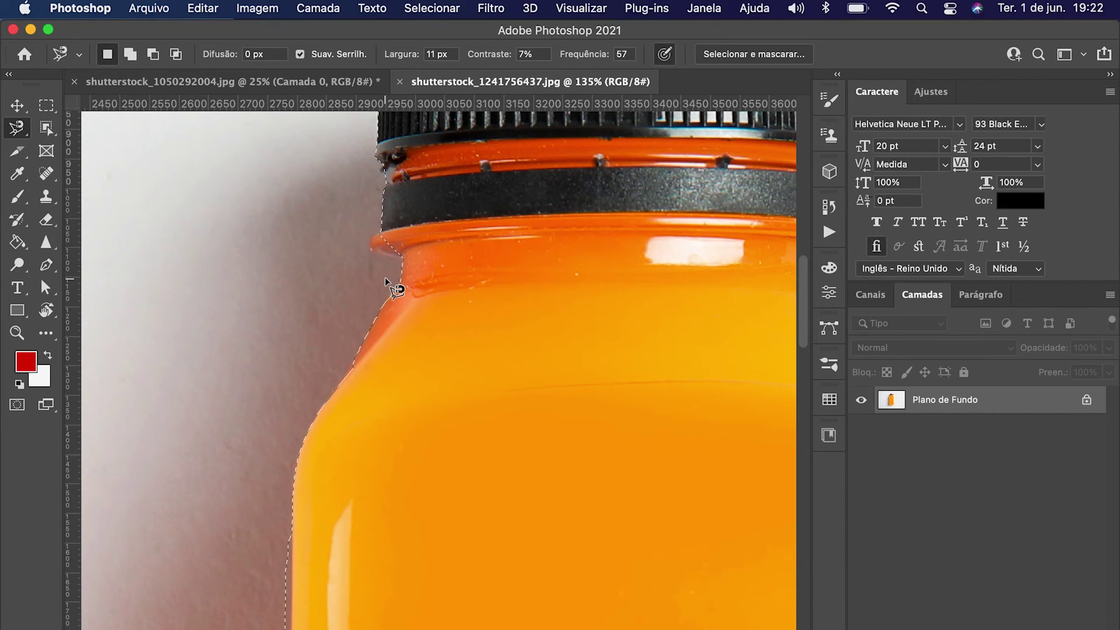
{"action": "key", "text": "alt"}
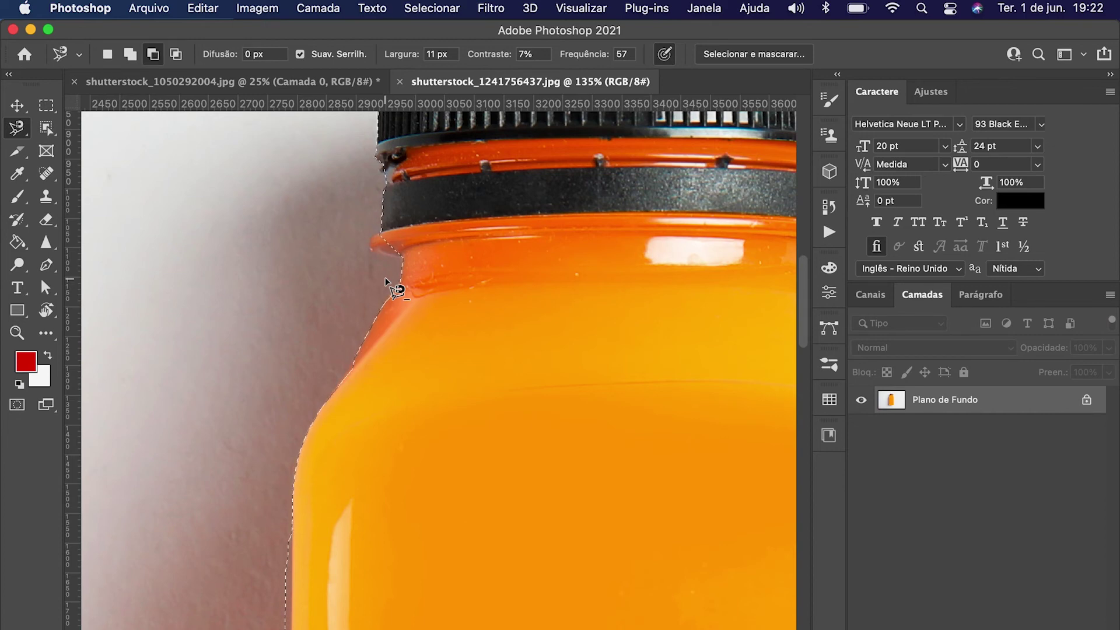
{"action": "scroll", "coordinate": [385, 277], "scroll_direction": "down", "scroll_amount": 5}
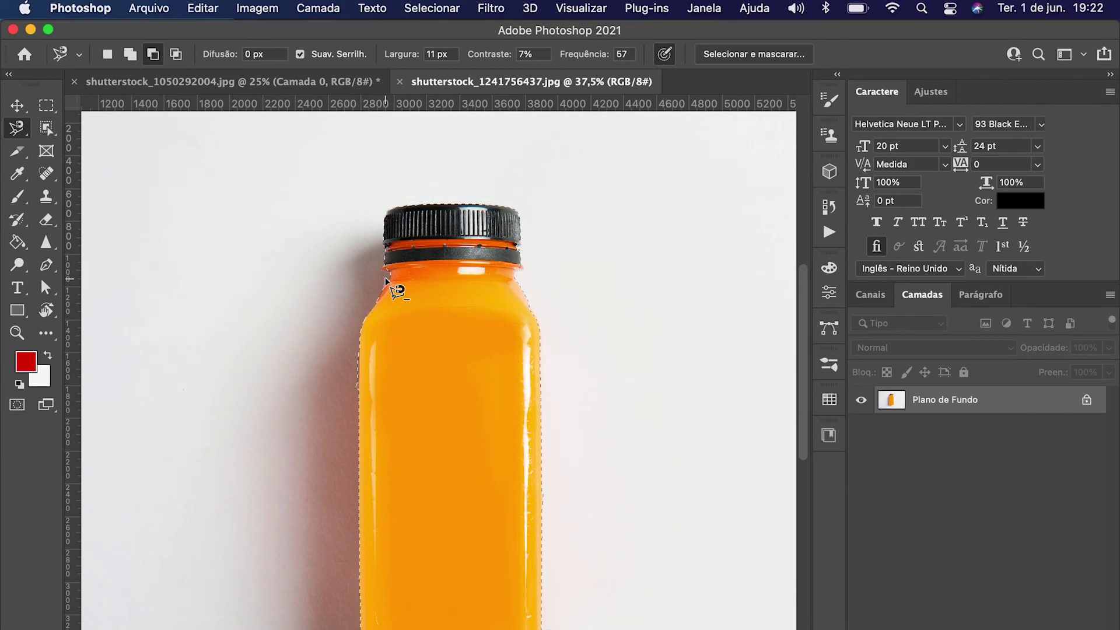
Step: Add the missed left tip of the orange neck ring and the small notch beneath it to the selection with the Magnetic Lasso
{"action": "scroll", "coordinate": [384, 278], "scroll_direction": "up", "scroll_amount": 3}
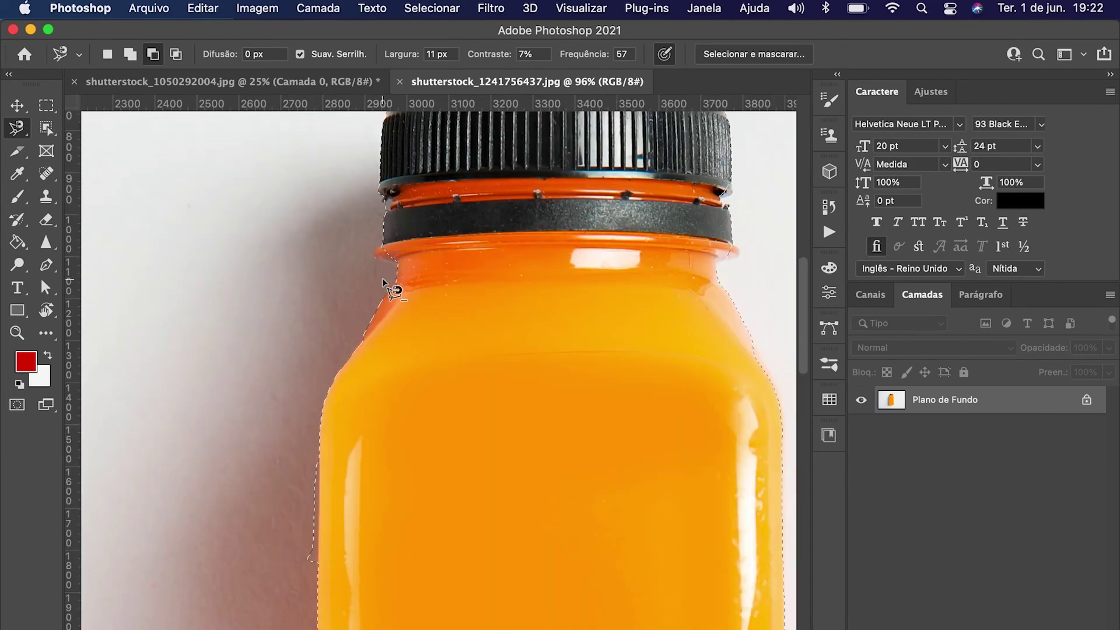
{"action": "scroll", "coordinate": [384, 282], "scroll_direction": "up", "scroll_amount": 2}
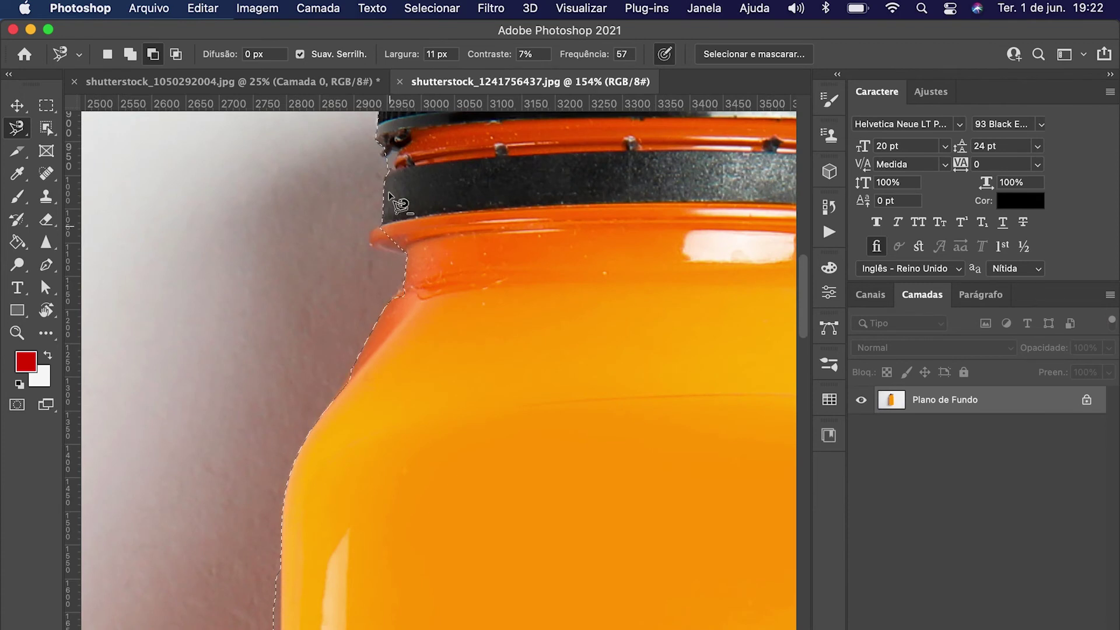
{"action": "scroll", "coordinate": [389, 201], "scroll_direction": "up", "scroll_amount": 2}
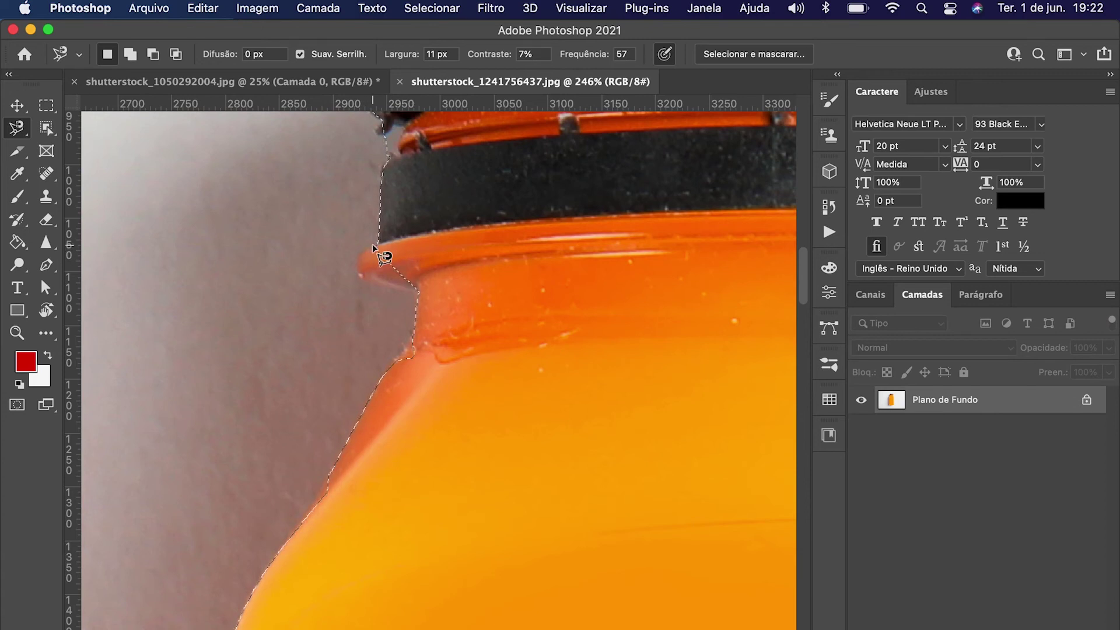
{"action": "key", "text": "shift"}
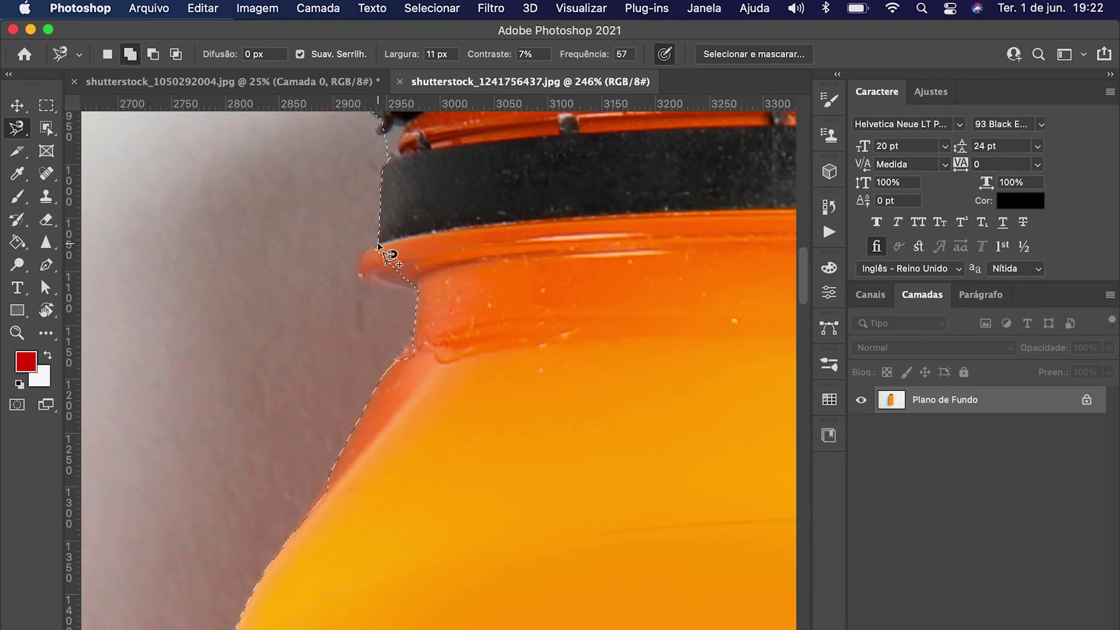
{"action": "left_click", "coordinate": [375, 243]}
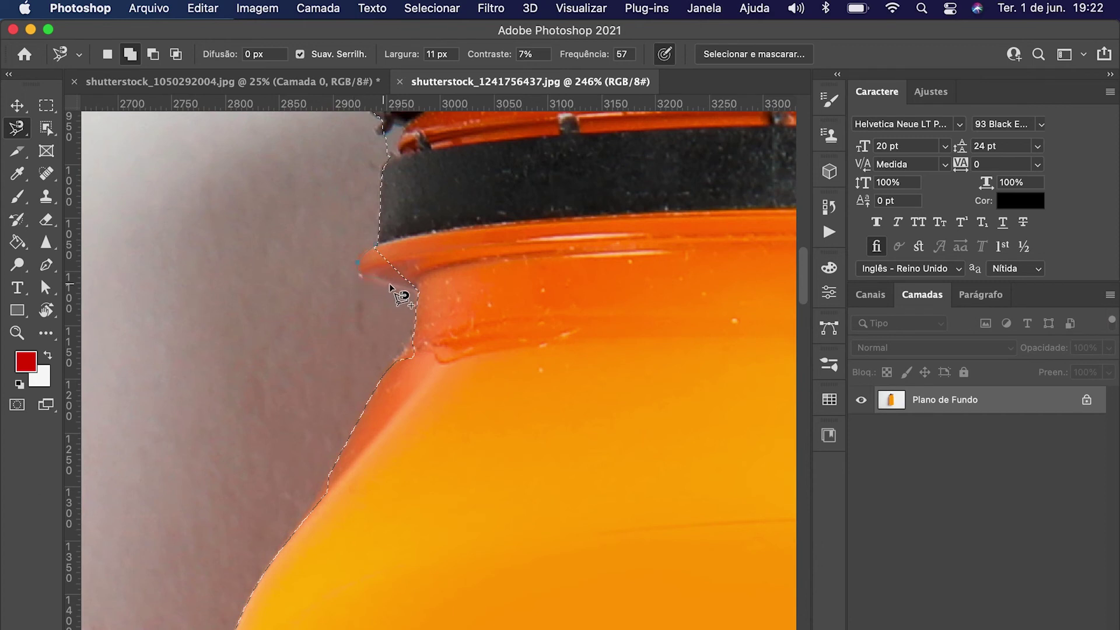
{"action": "left_click", "coordinate": [421, 291]}
{"action": "left_click", "coordinate": [384, 244]}
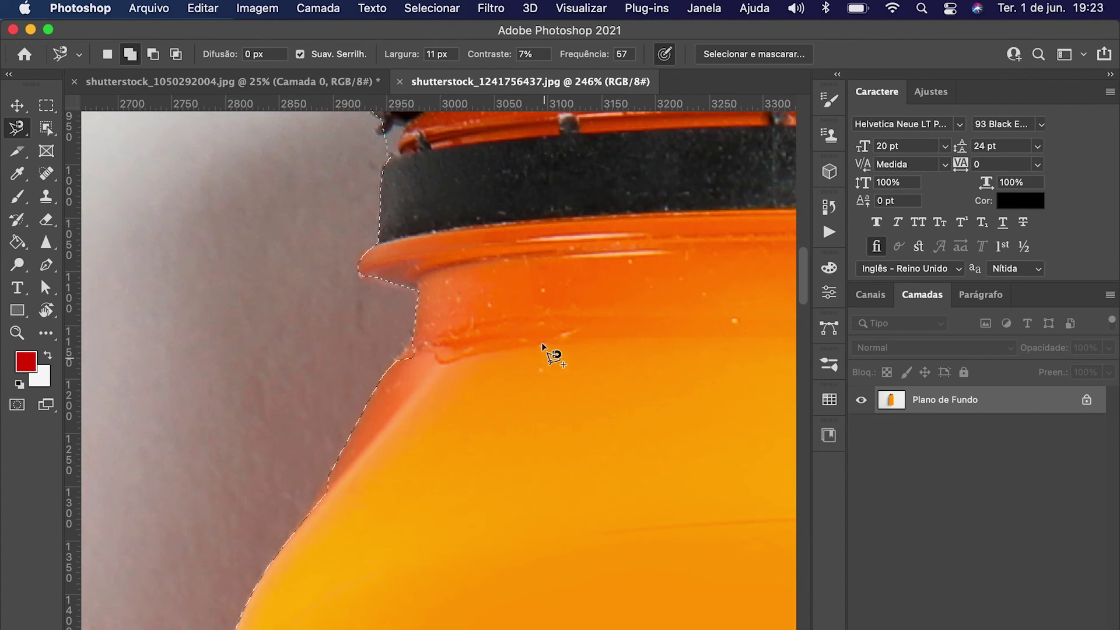
{"action": "left_click", "coordinate": [413, 333]}
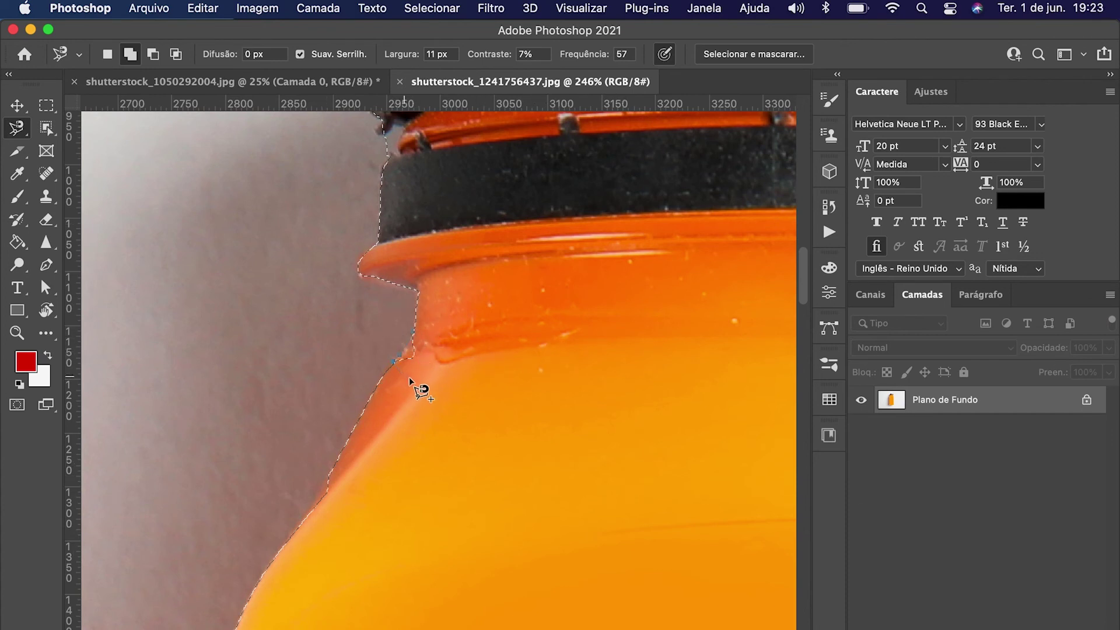
{"action": "left_click", "coordinate": [414, 330]}
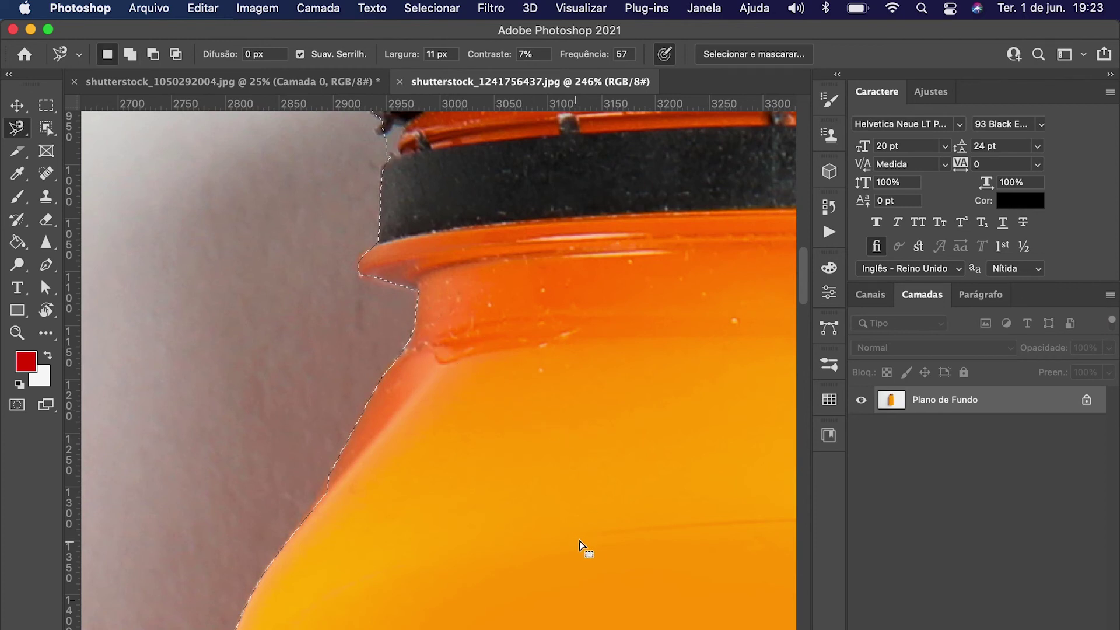
Step: Add the missed strip along the bottle's base edge and the small gap near its lower-right corner to the selection
{"action": "scroll", "coordinate": [564, 488], "scroll_direction": "down", "scroll_amount": 5}
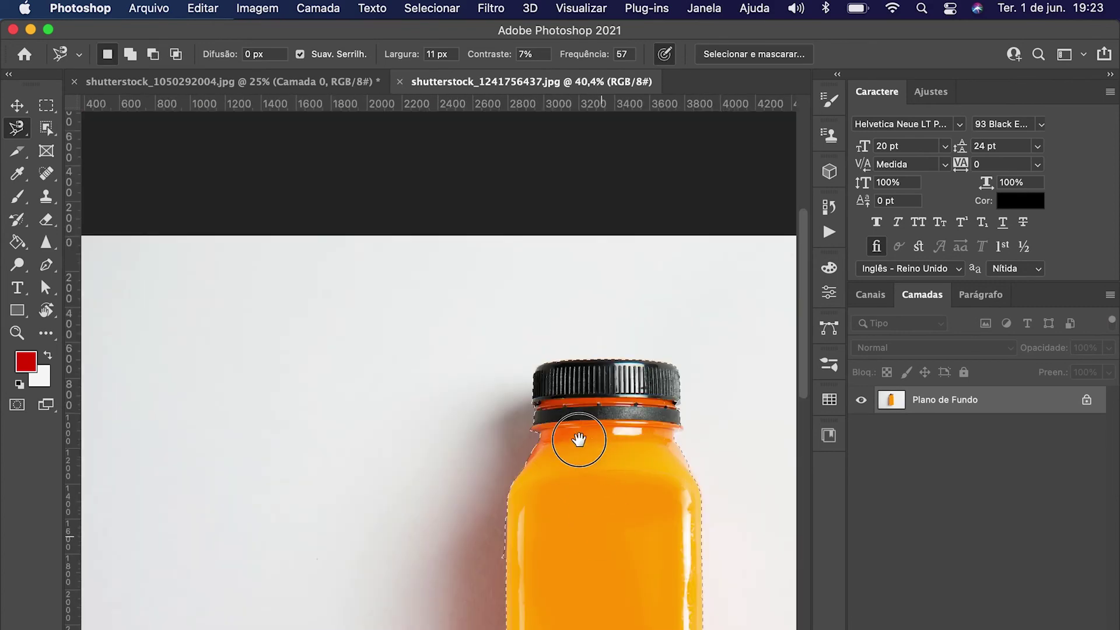
{"action": "left_click_drag", "start_coordinate": [575, 437], "coordinate": [475, 231]}
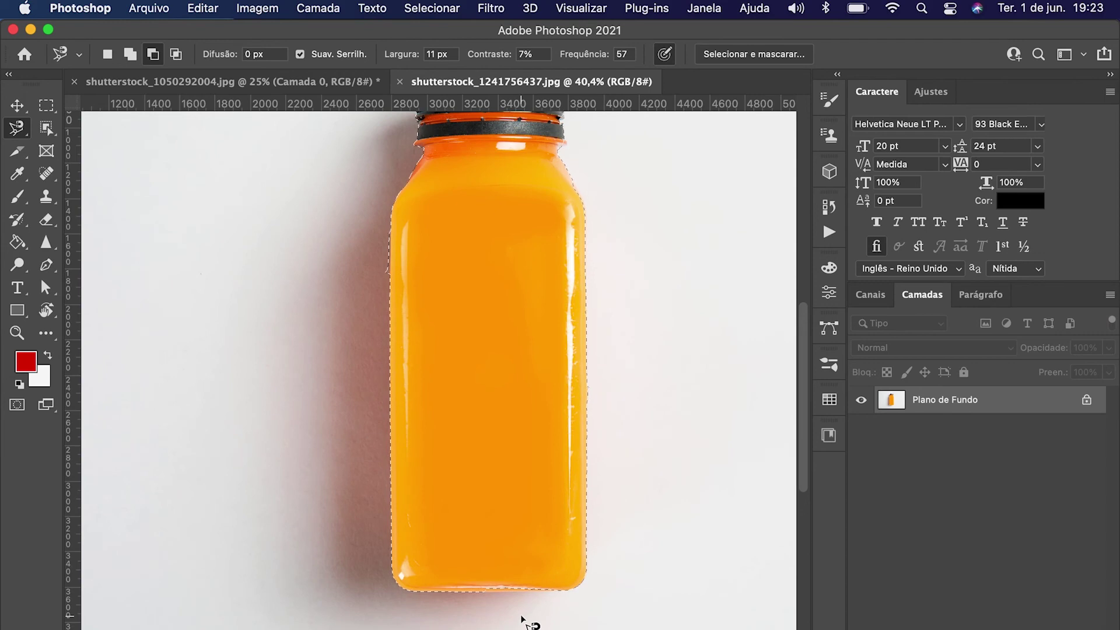
{"action": "scroll", "coordinate": [522, 619], "scroll_direction": "up", "scroll_amount": 4}
{"action": "scroll", "coordinate": [496, 566], "scroll_direction": "up", "scroll_amount": 5}
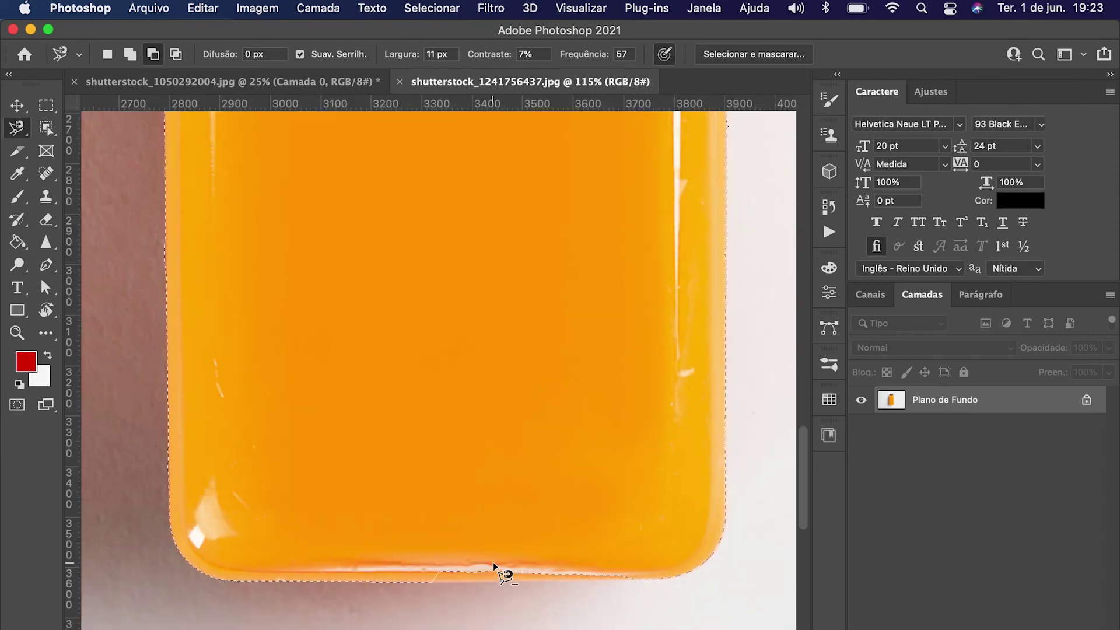
{"action": "left_click_drag", "start_coordinate": [481, 601], "coordinate": [427, 498]}
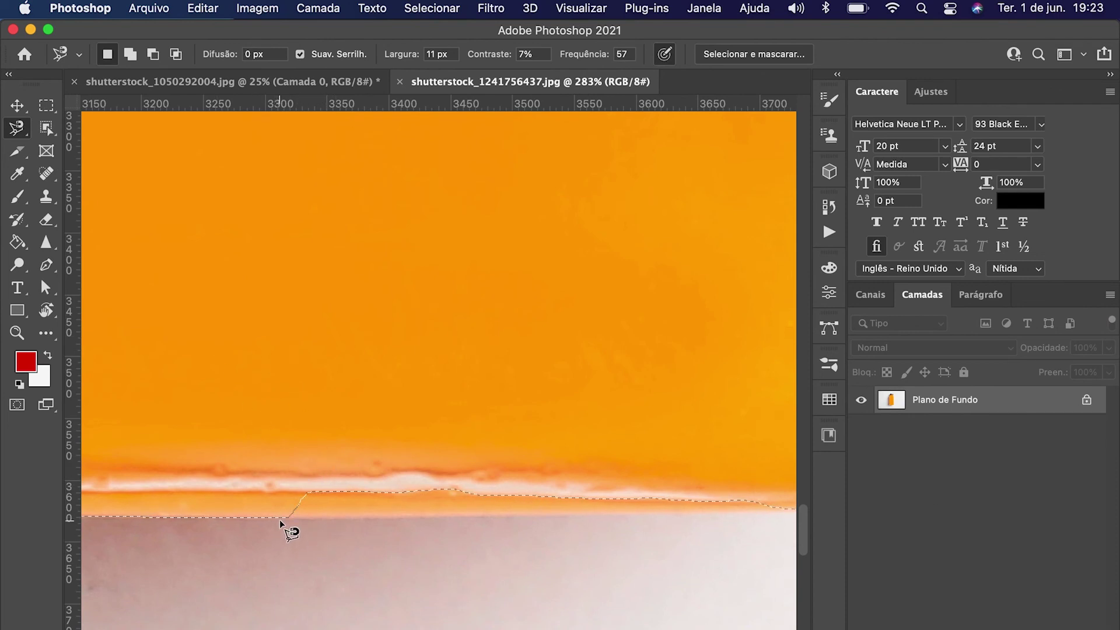
{"action": "key", "text": "shift"}
{"action": "key", "text": "Caps_Lock"}
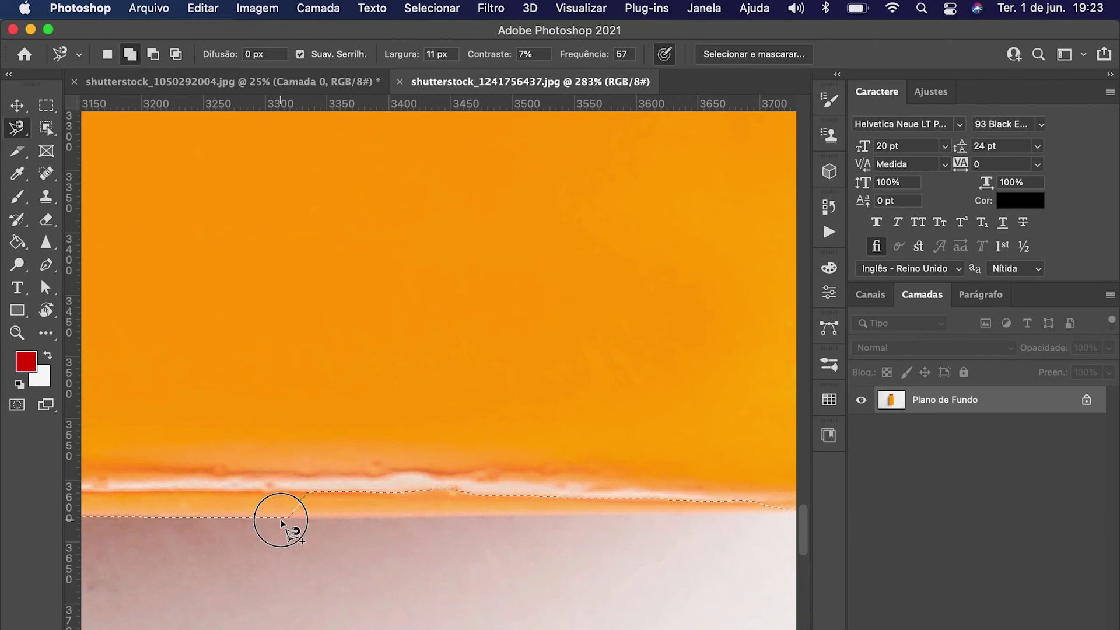
{"action": "left_click", "coordinate": [280, 520], "text": "shift"}
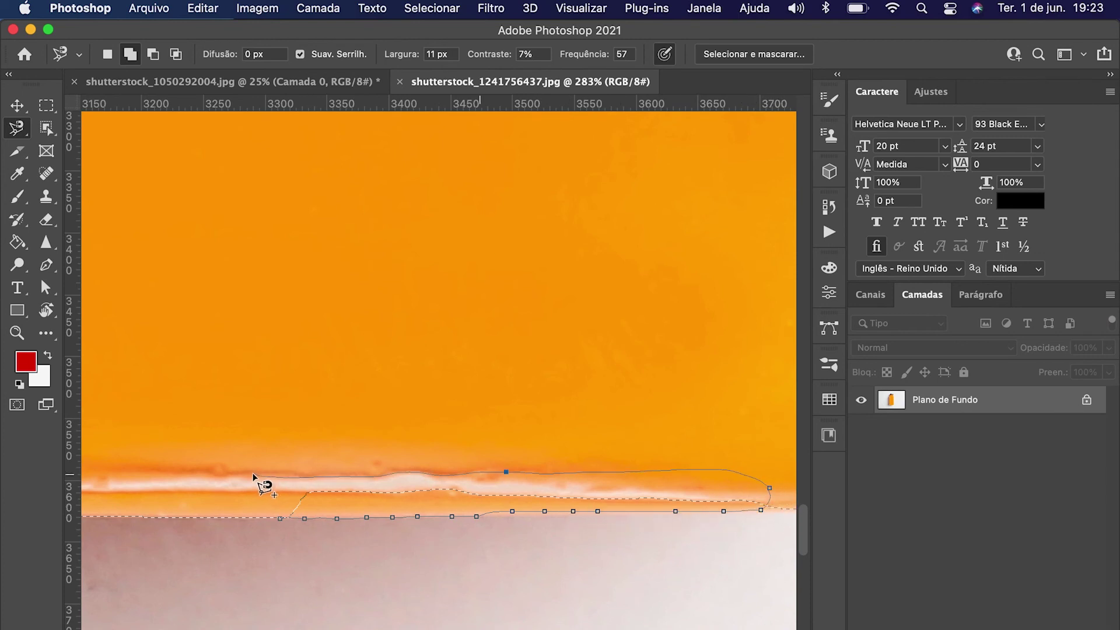
{"action": "left_click", "coordinate": [279, 518]}
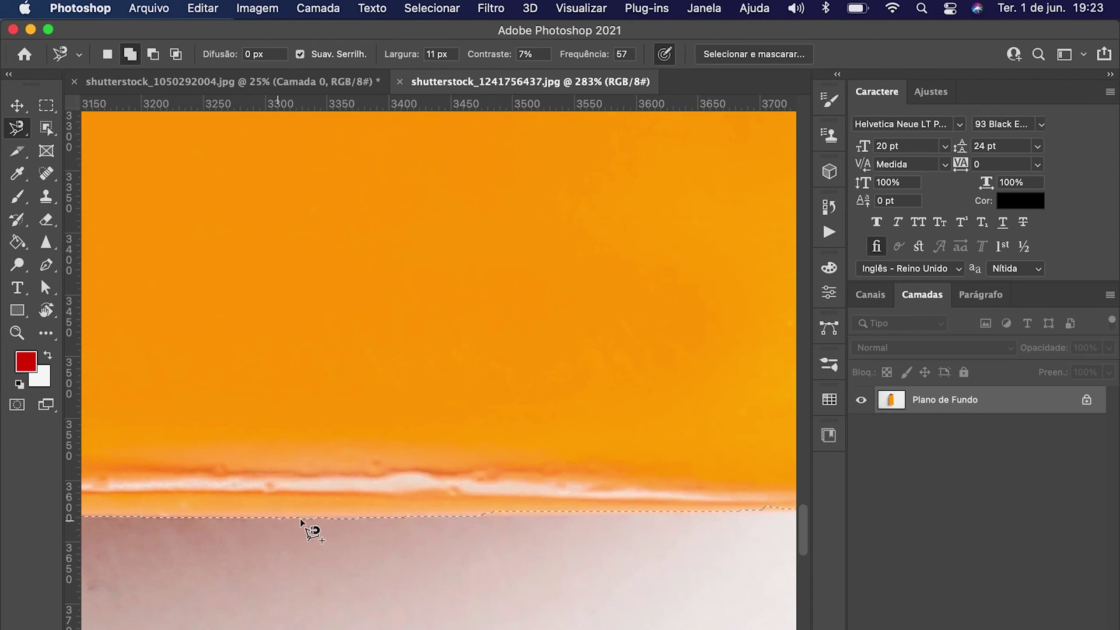
{"action": "scroll", "coordinate": [738, 529], "scroll_direction": "right", "scroll_amount": 10}
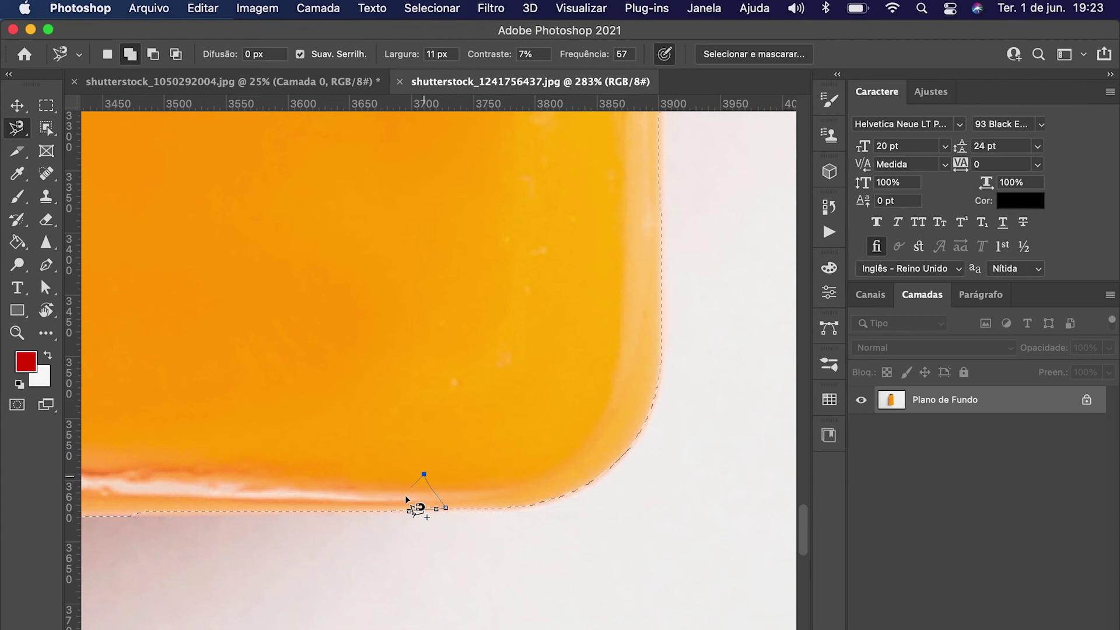
{"action": "left_click", "coordinate": [408, 499]}
Step: Subtract the sliver of background beneath the right end of the orange neck ring from the selection with the Magnetic Lasso
{"action": "scroll", "coordinate": [554, 355], "scroll_direction": "down", "scroll_amount": 5}
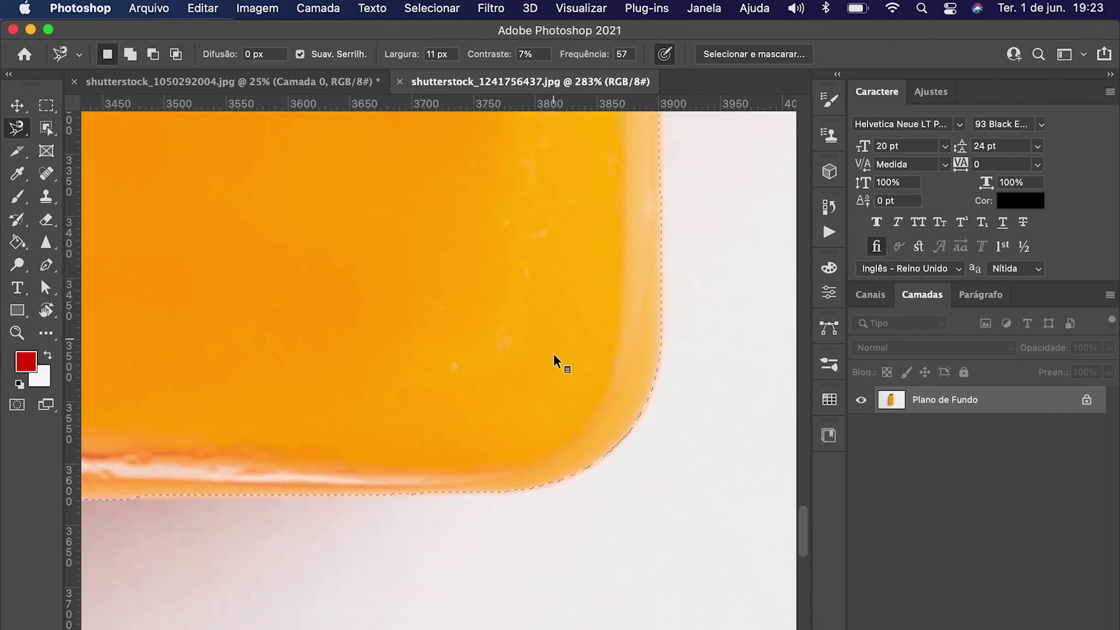
{"action": "scroll", "coordinate": [559, 359], "scroll_direction": "down", "scroll_amount": 5}
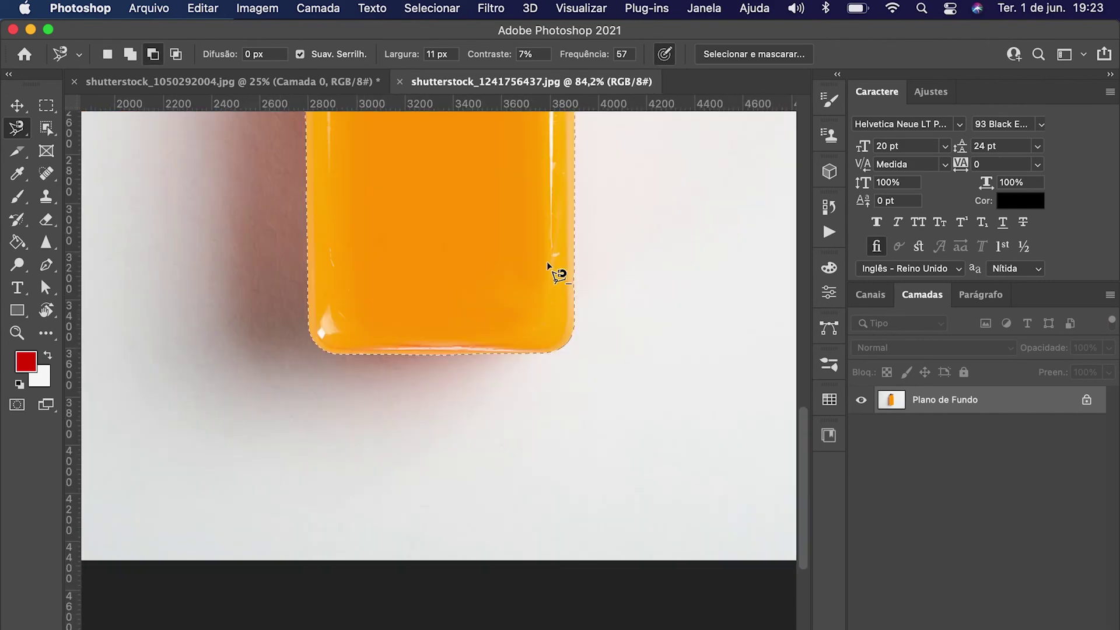
{"action": "scroll", "coordinate": [507, 360], "scroll_direction": "up", "scroll_amount": 3}
{"action": "left_click_drag", "start_coordinate": [510, 250], "coordinate": [527, 554]}
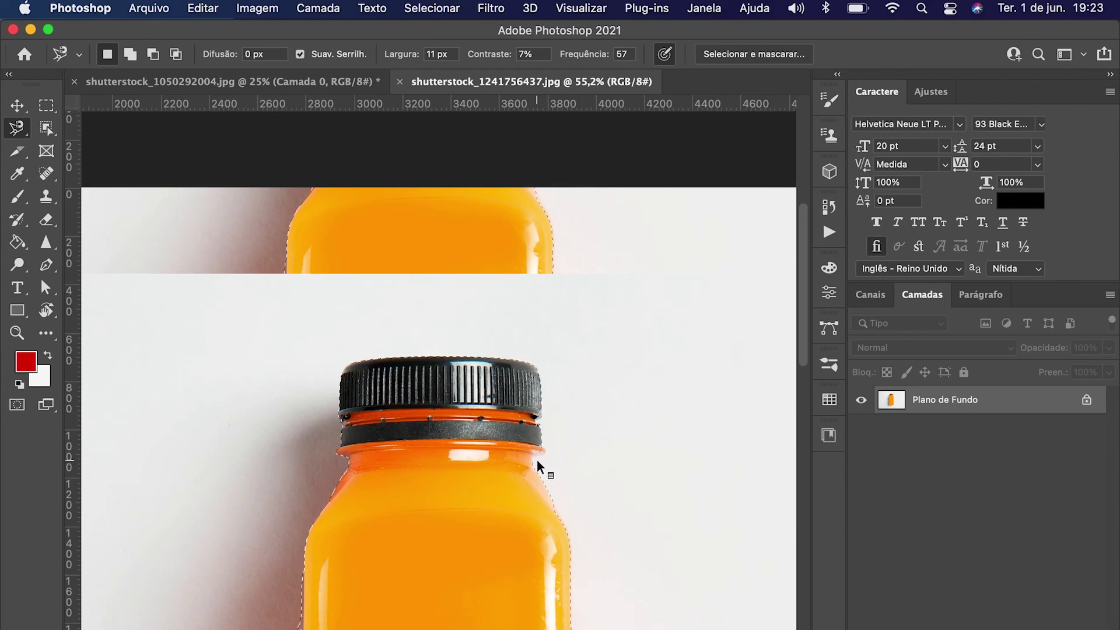
{"action": "scroll", "coordinate": [540, 463], "scroll_direction": "up", "scroll_amount": 2}
{"action": "key", "text": "alt"}
{"action": "scroll", "coordinate": [558, 500], "scroll_direction": "up", "scroll_amount": 3}
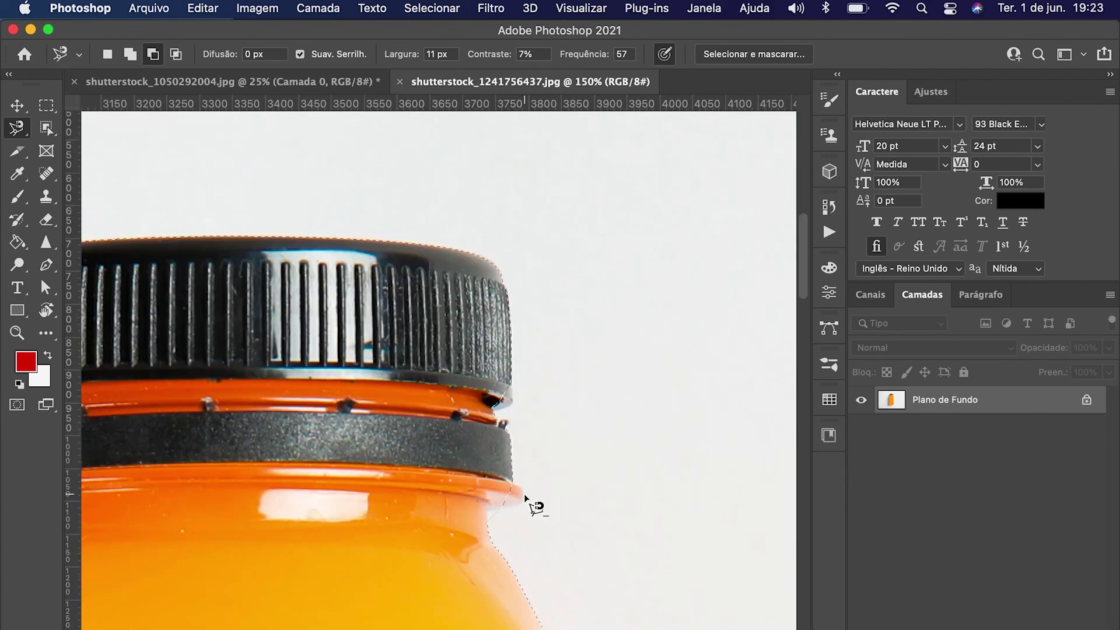
{"action": "scroll", "coordinate": [513, 482], "scroll_direction": "up", "scroll_amount": 3}
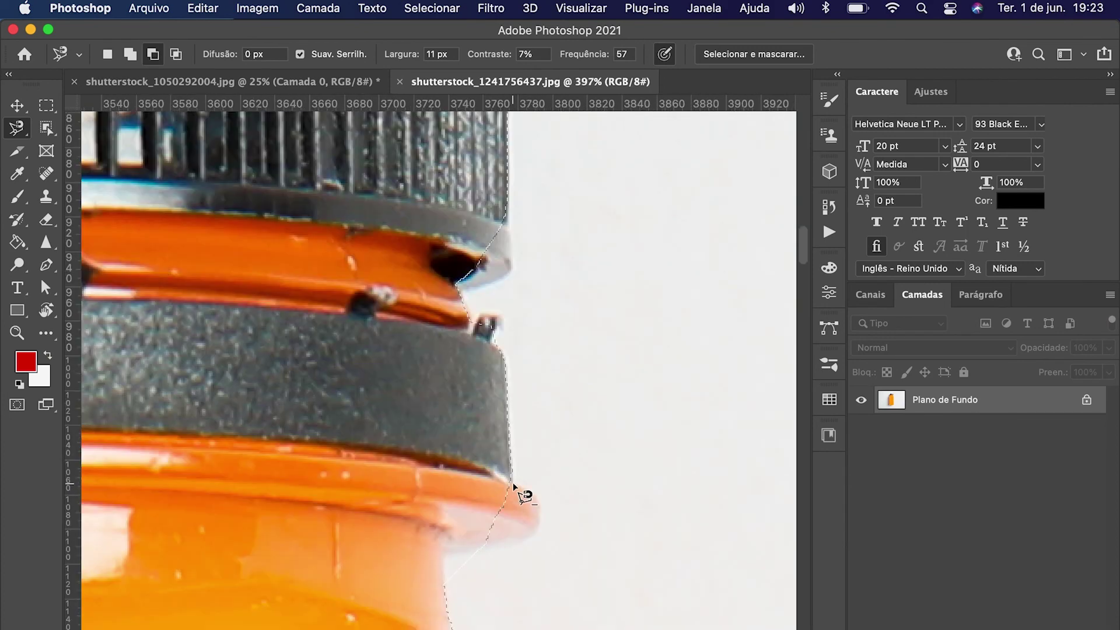
{"action": "left_click_drag", "start_coordinate": [451, 564], "coordinate": [395, 425]}
{"action": "key", "text": "alt"}
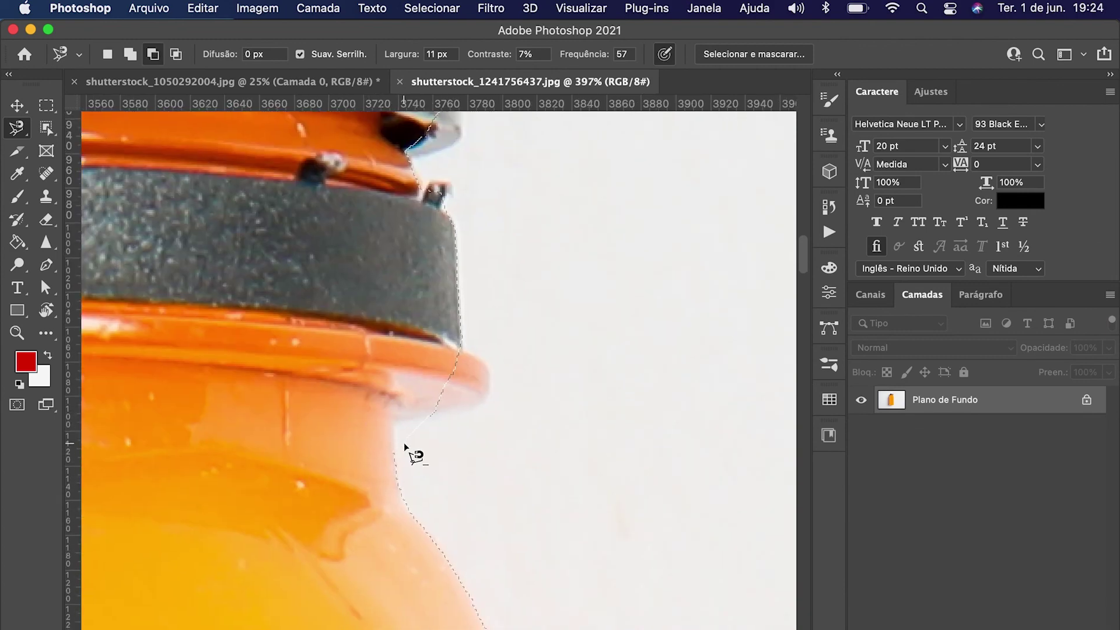
{"action": "left_click", "coordinate": [396, 450]}
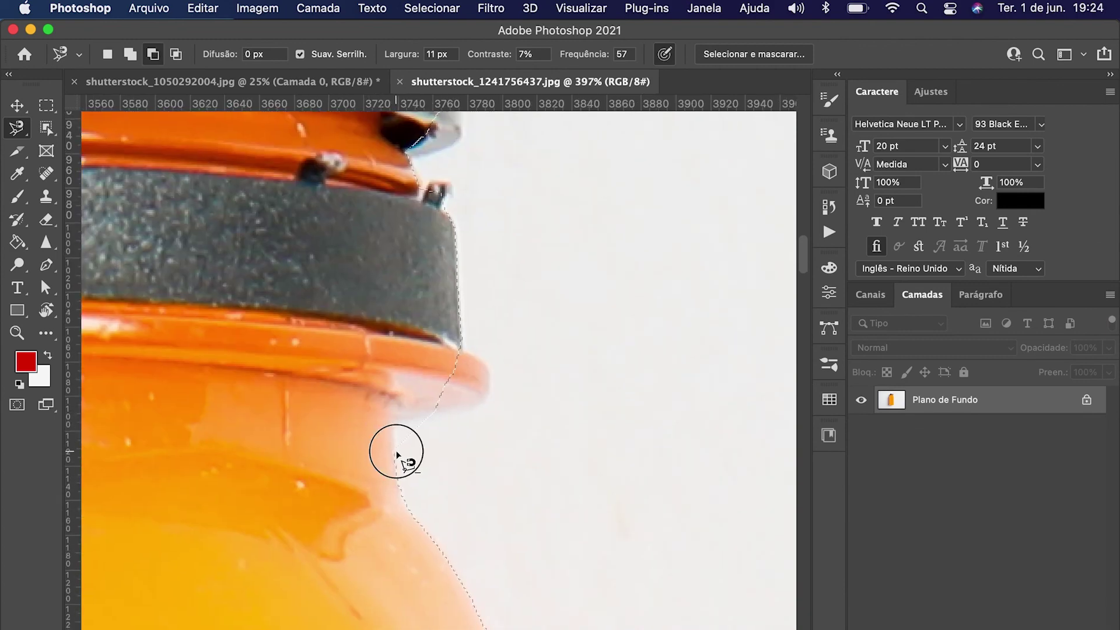
{"action": "left_click", "coordinate": [397, 419]}
{"action": "left_click", "coordinate": [451, 408]}
{"action": "left_click", "coordinate": [436, 459]}
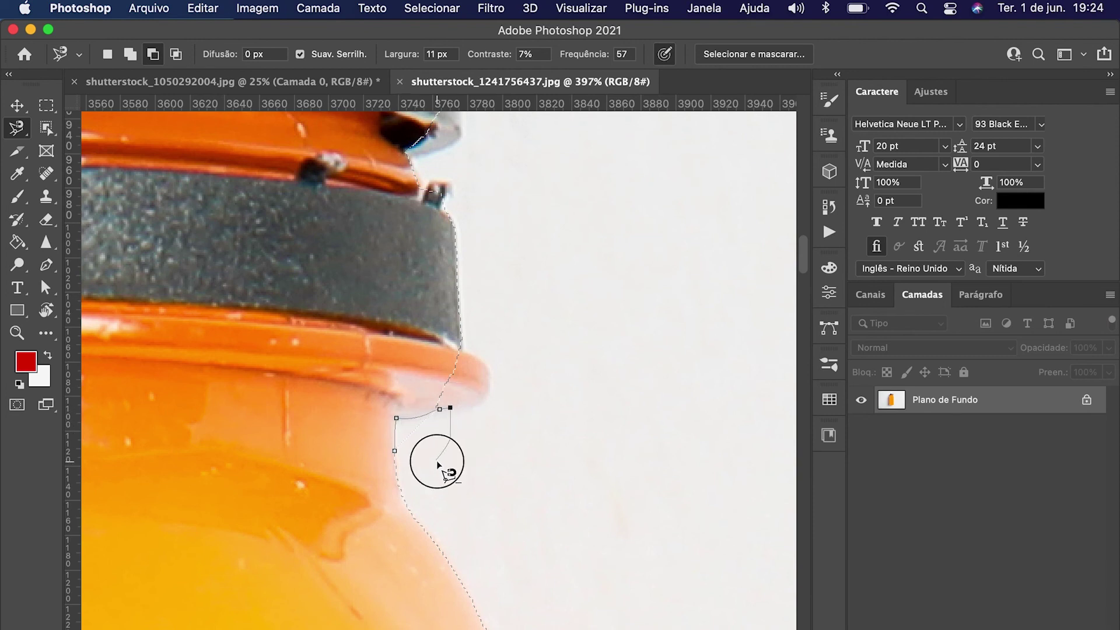
{"action": "left_click", "coordinate": [395, 450], "text": "alt"}
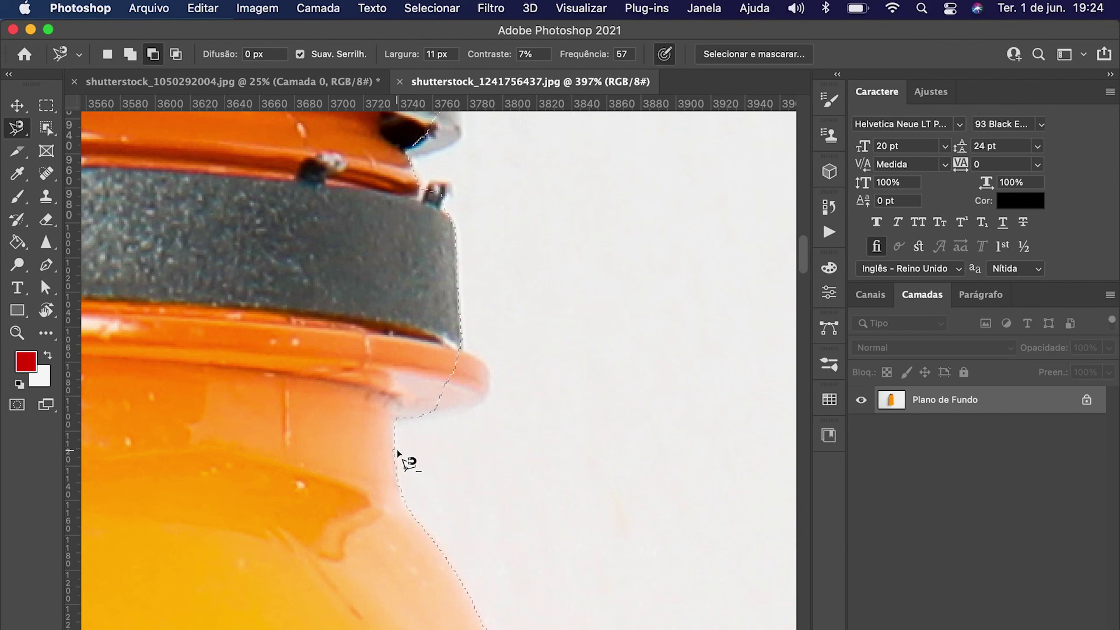
Step: Add the missed right tip of the orange neck ring to the selection by tracing around its rounded edge
{"action": "right_click", "coordinate": [427, 417]}
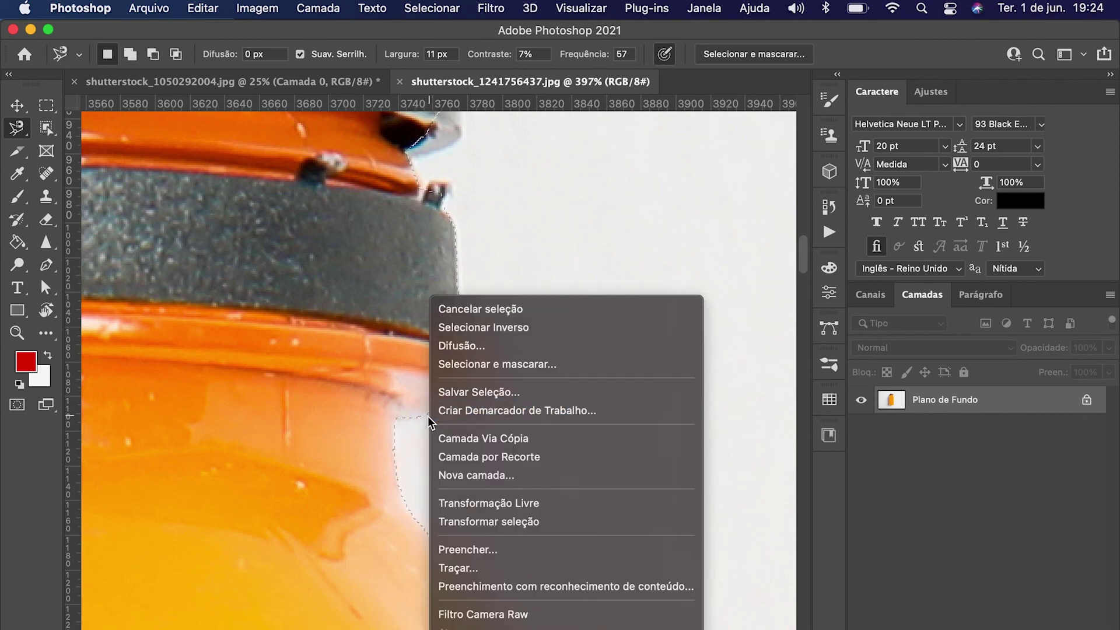
{"action": "left_click", "coordinate": [425, 415]}
{"action": "left_click", "coordinate": [429, 414], "text": "shift"}
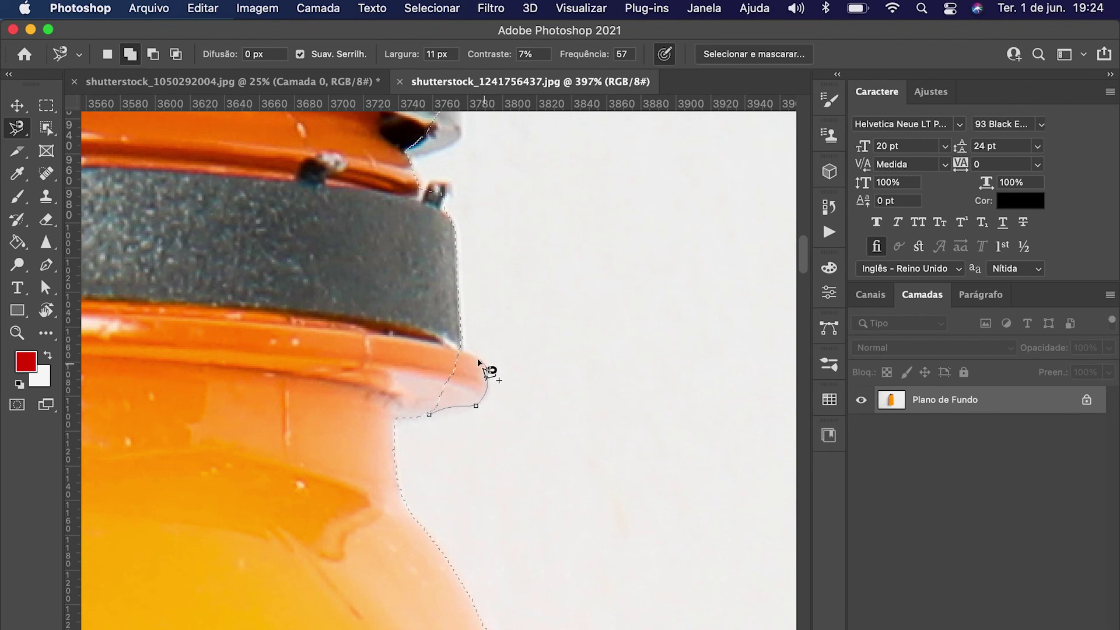
{"action": "left_click", "coordinate": [449, 348]}
{"action": "left_click", "coordinate": [430, 415]}
{"action": "scroll", "coordinate": [425, 392], "scroll_direction": "down", "scroll_amount": 5}
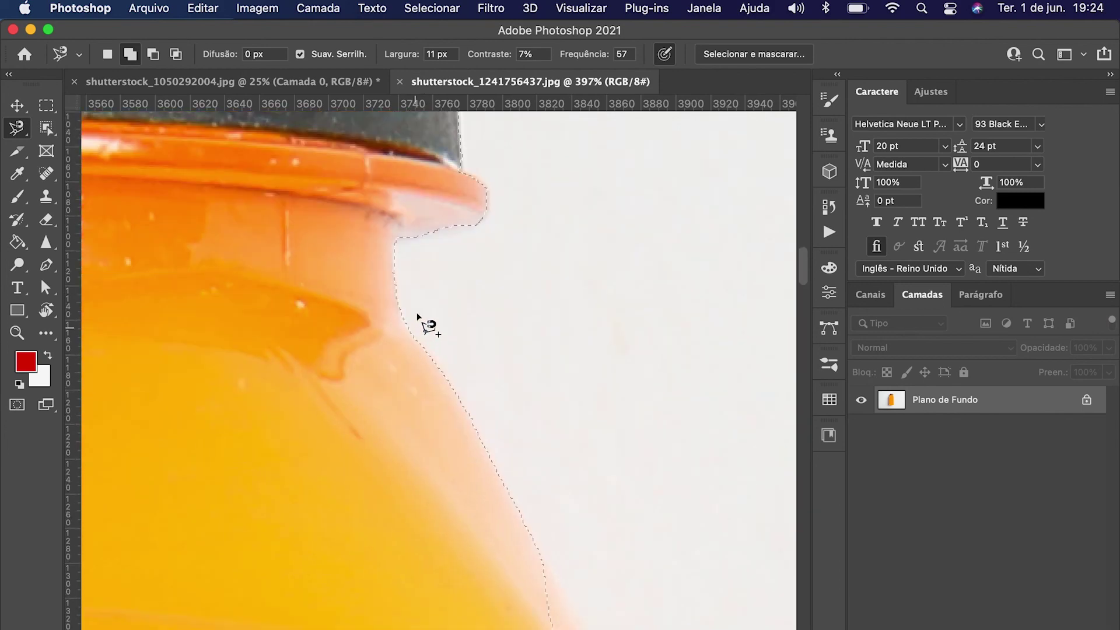
Step: Unlock the background layer and delete everything outside the bottle to leave it on transparency, clearing the selection
{"action": "scroll", "coordinate": [416, 311], "scroll_direction": "down", "scroll_amount": 5}
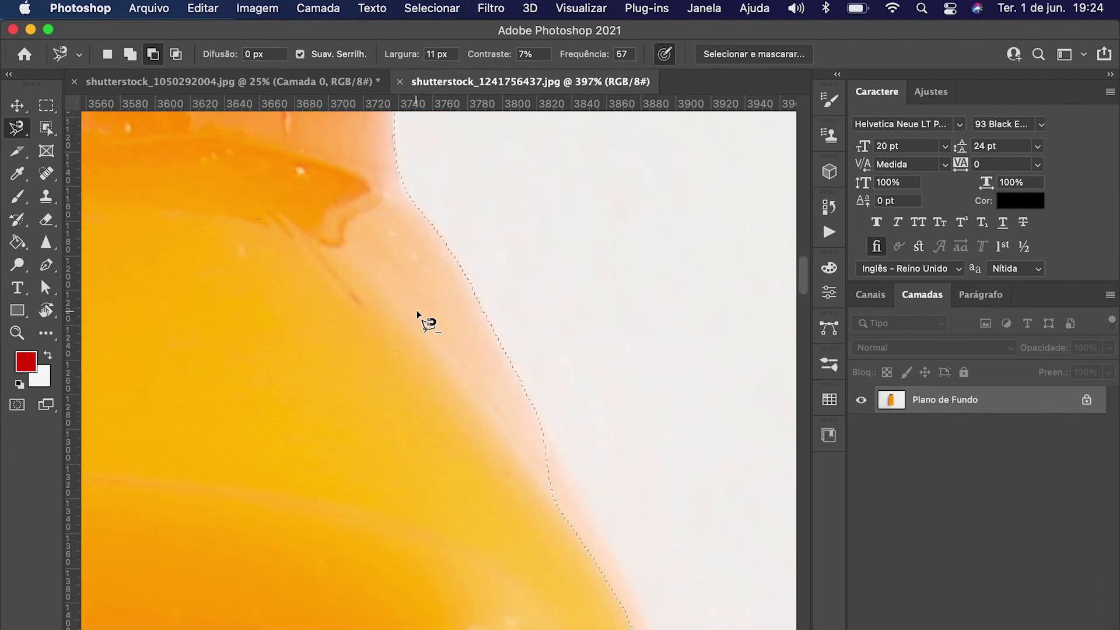
{"action": "scroll", "coordinate": [417, 310], "scroll_direction": "down", "scroll_amount": 5}
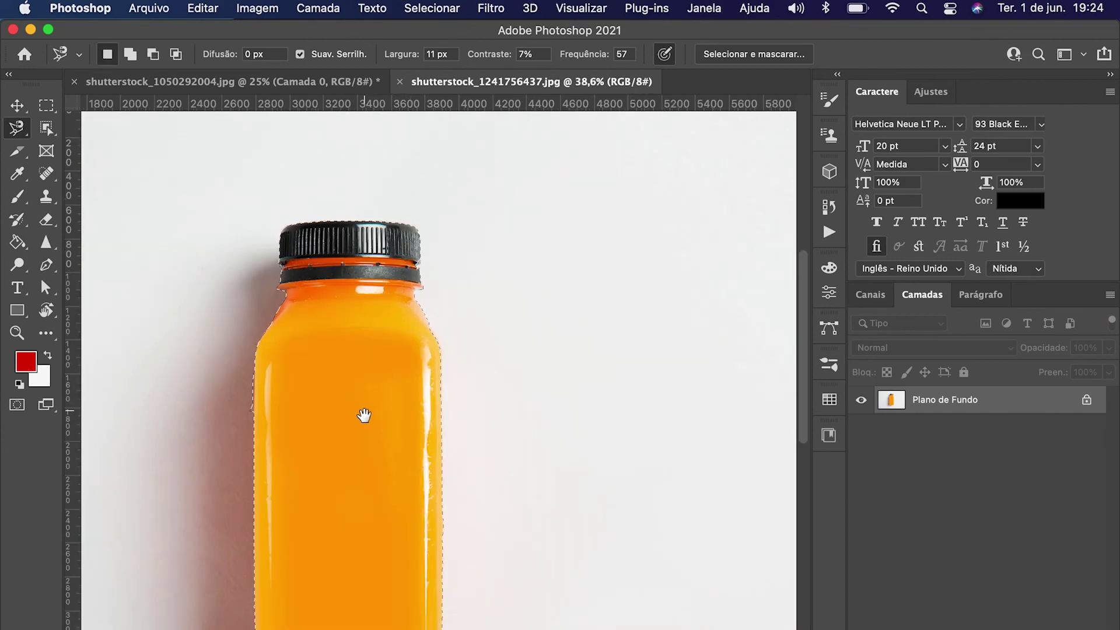
{"action": "left_click_drag", "start_coordinate": [465, 271], "coordinate": [459, 308]}
{"action": "left_click", "coordinate": [1086, 401]}
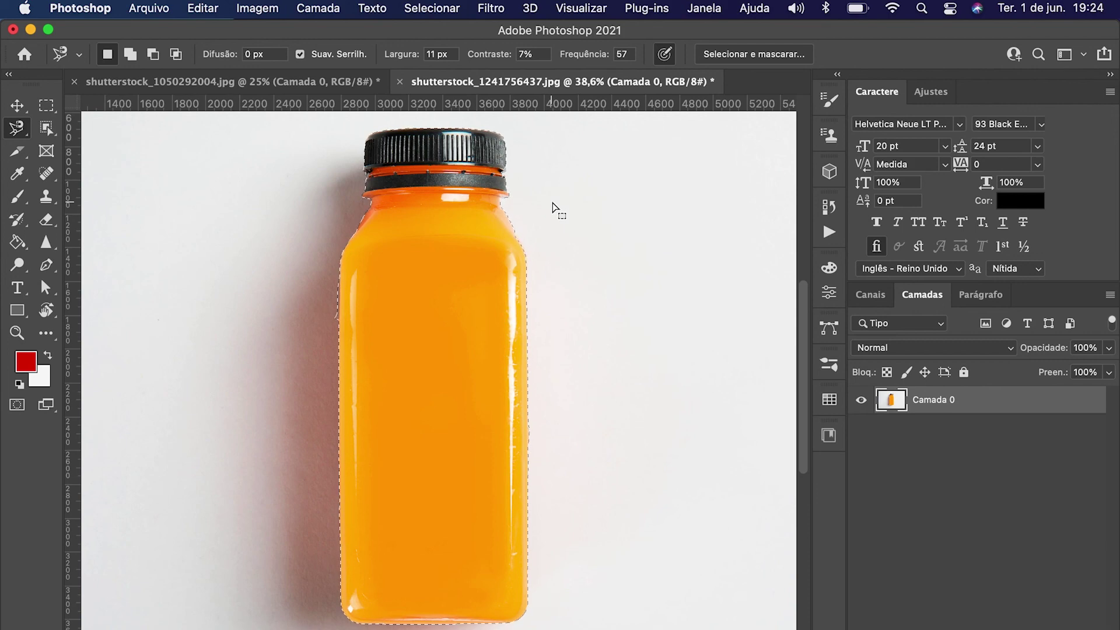
{"action": "key", "text": "Delete"}
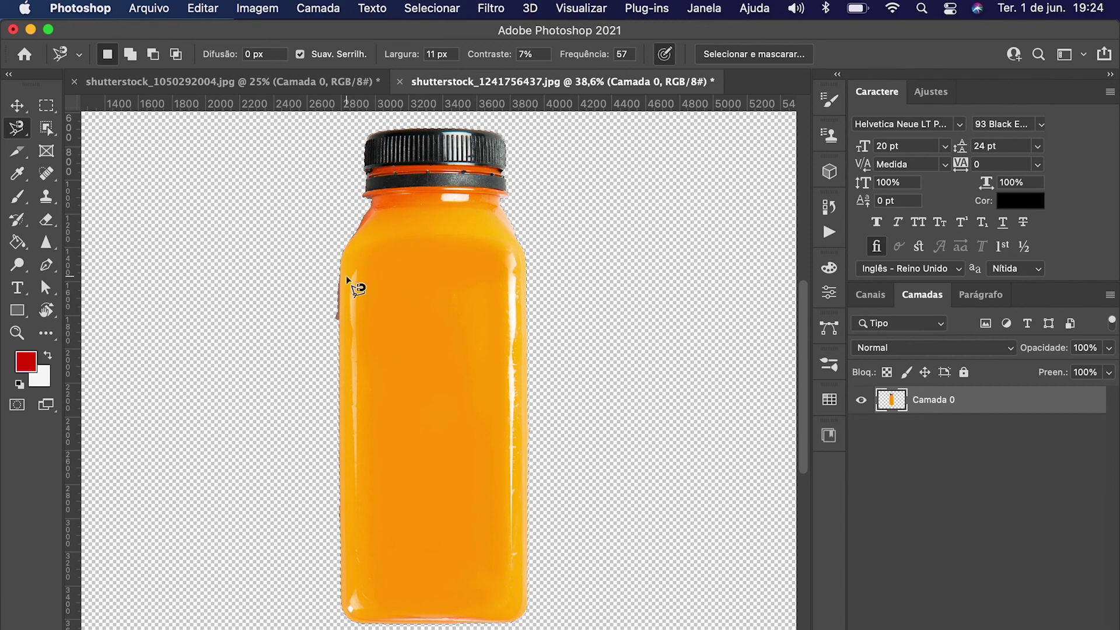
{"action": "left_click", "coordinate": [46, 105]}
{"action": "left_click", "coordinate": [184, 229]}
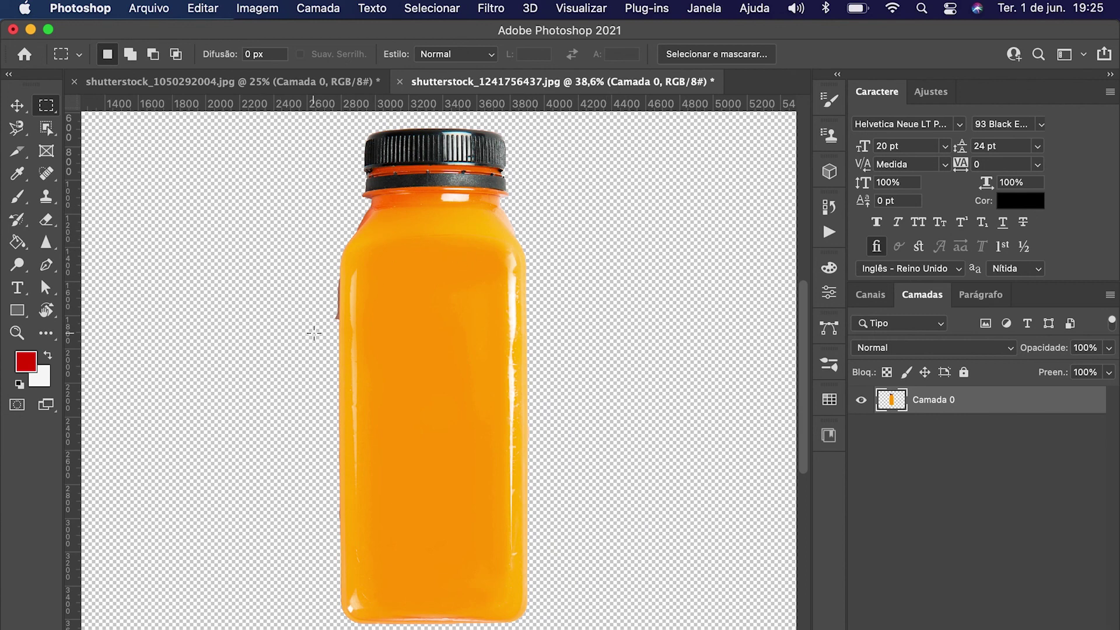
Step: Erase the leftover brown shadow strip along the upper part of the bottle's left edge with the Eraser
{"action": "scroll", "coordinate": [335, 305], "scroll_direction": "up", "scroll_amount": 5}
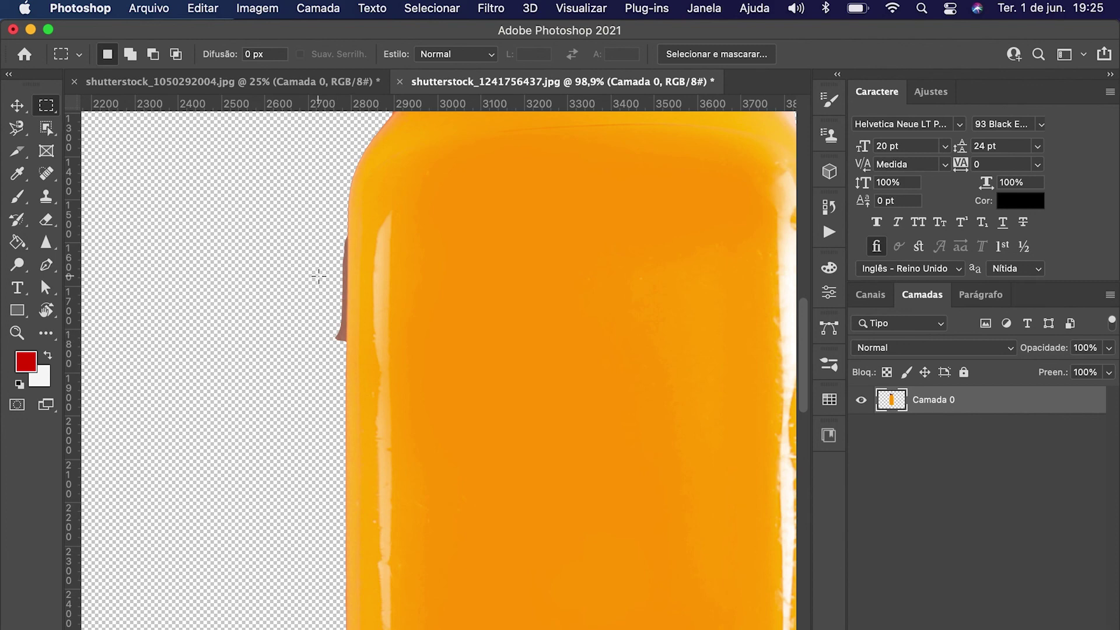
{"action": "left_click_drag", "start_coordinate": [342, 274], "coordinate": [341, 458]}
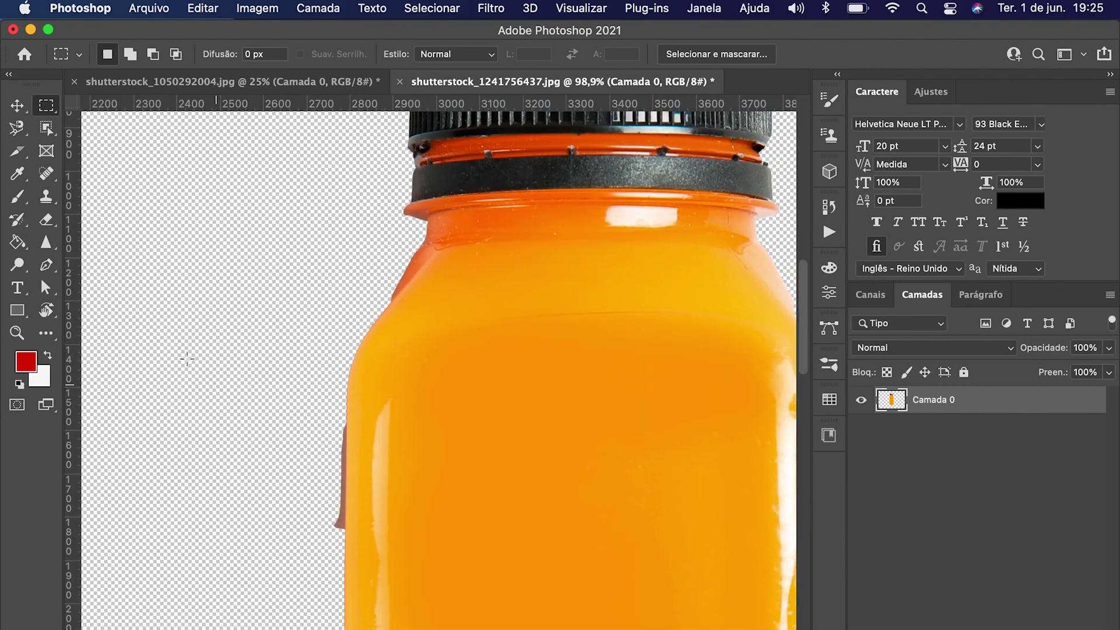
{"action": "left_click", "coordinate": [46, 221]}
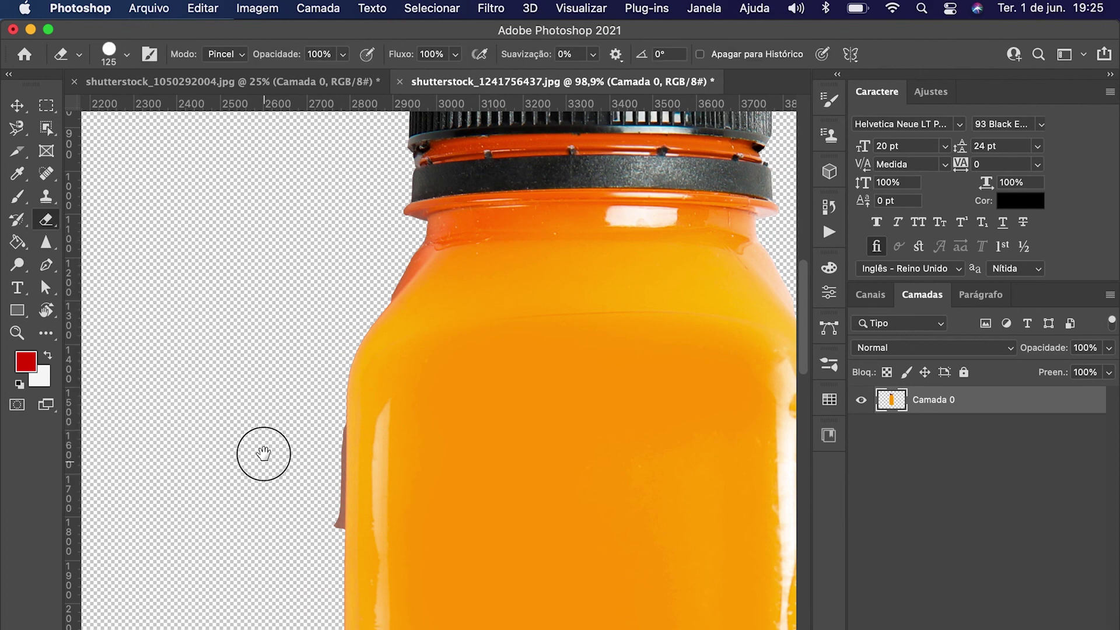
{"action": "scroll", "coordinate": [260, 397], "scroll_direction": "down", "scroll_amount": 5}
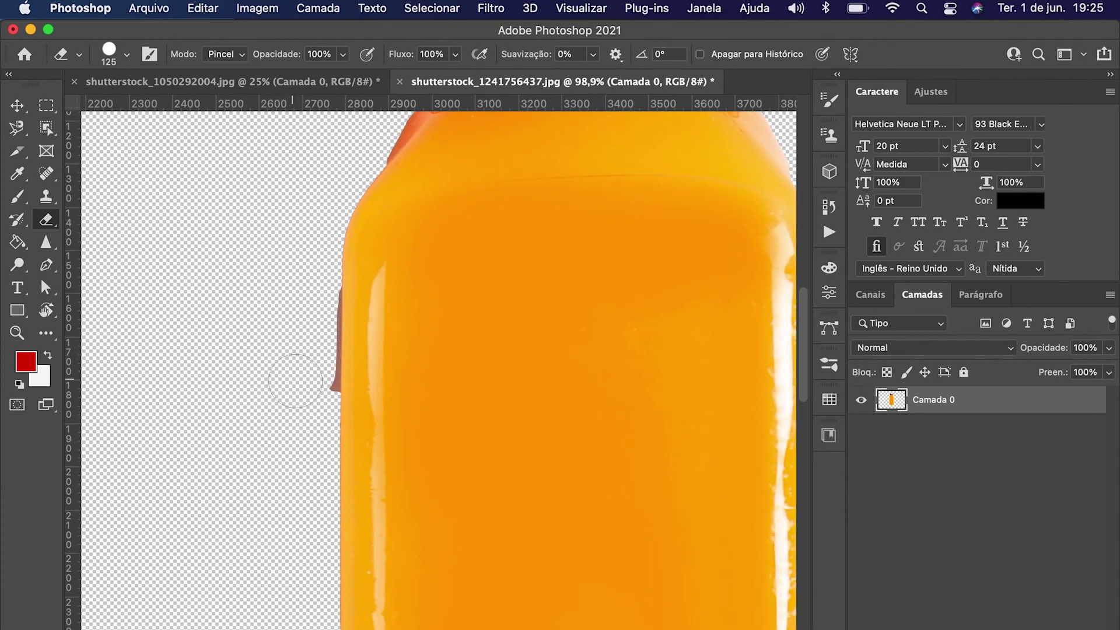
{"action": "scroll", "coordinate": [295, 382], "scroll_direction": "right", "scroll_amount": 1}
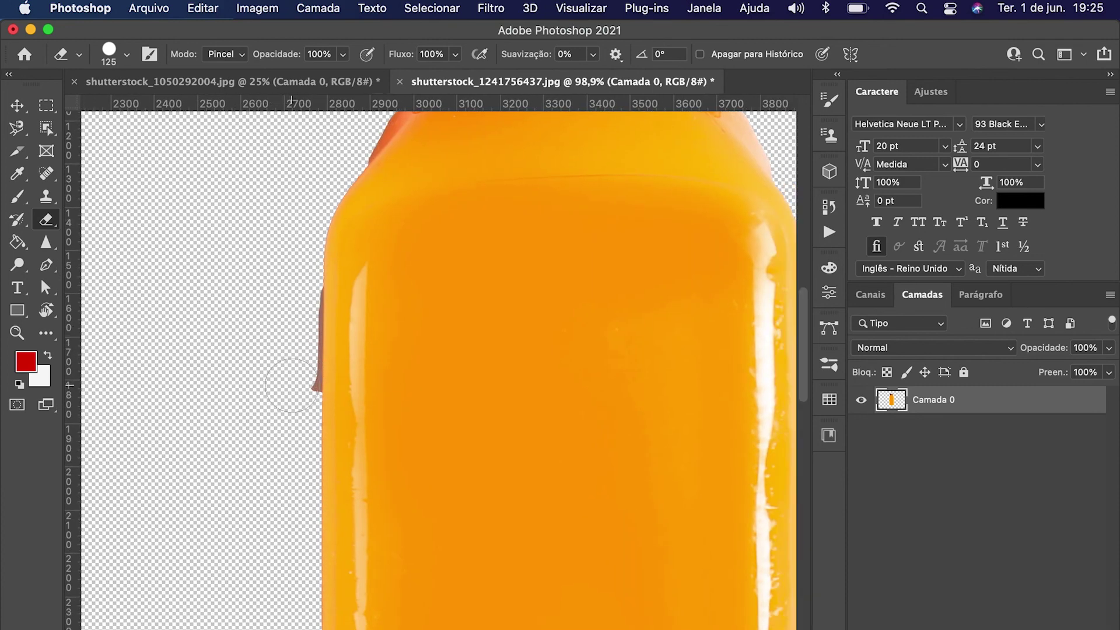
{"action": "left_click", "coordinate": [294, 386]}
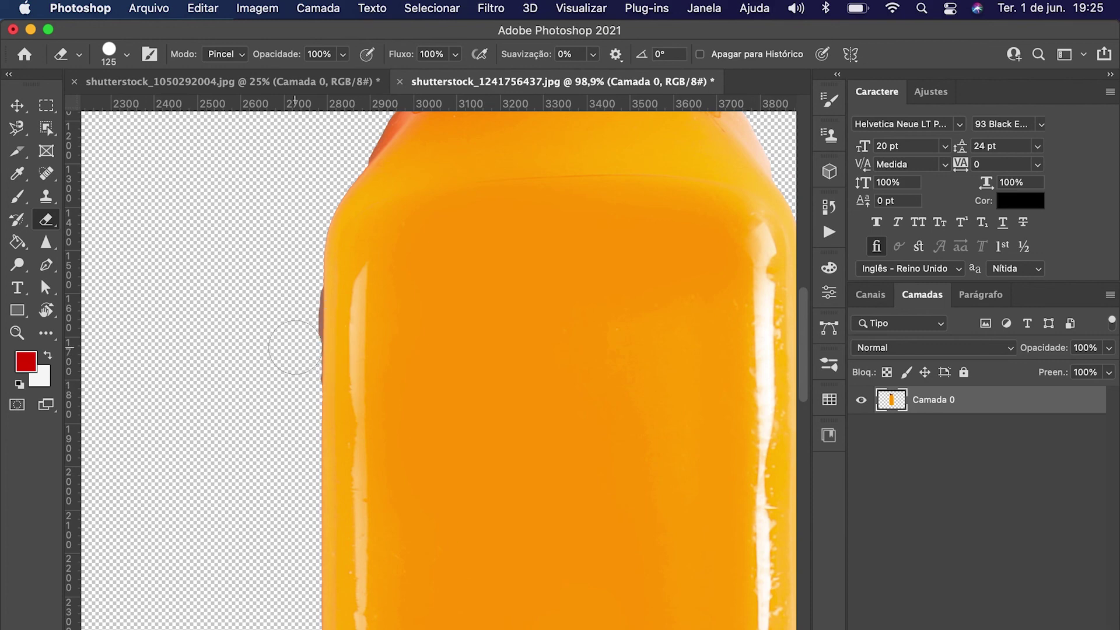
{"action": "left_click", "coordinate": [296, 295]}
{"action": "left_click", "coordinate": [294, 295]}
{"action": "left_click", "coordinate": [294, 301]}
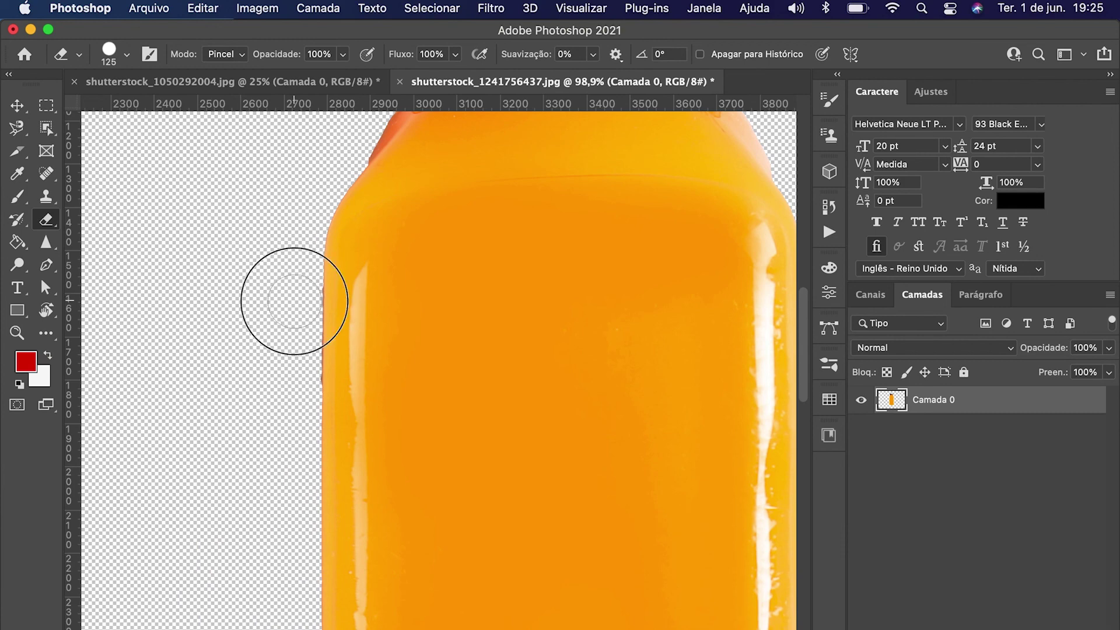
{"action": "left_click", "coordinate": [295, 375]}
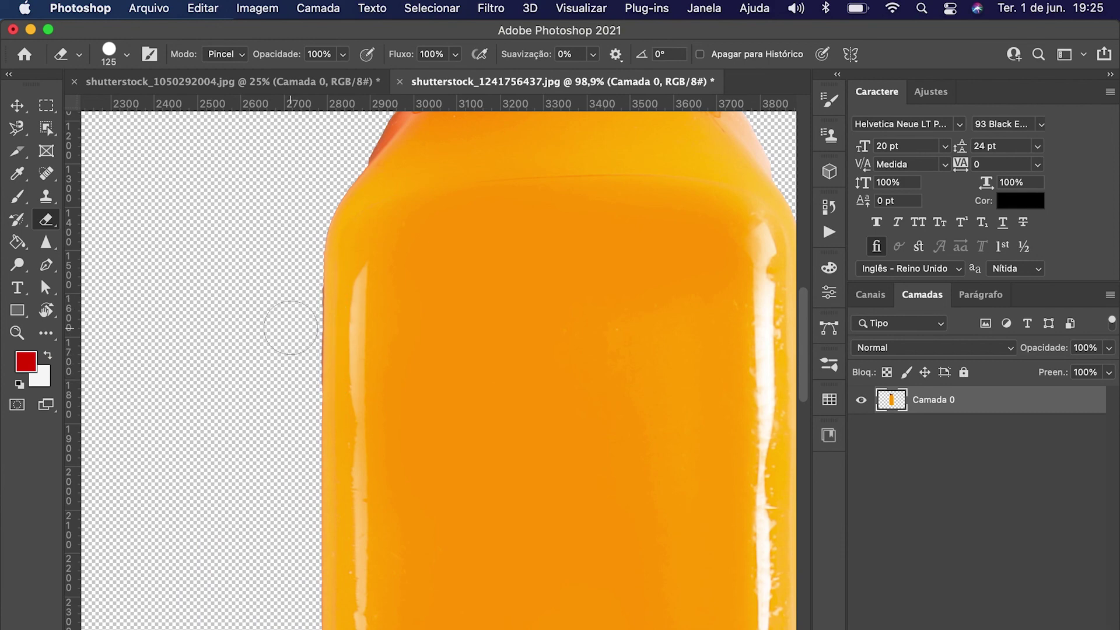
{"action": "scroll", "coordinate": [293, 303], "scroll_direction": "down", "scroll_amount": 5}
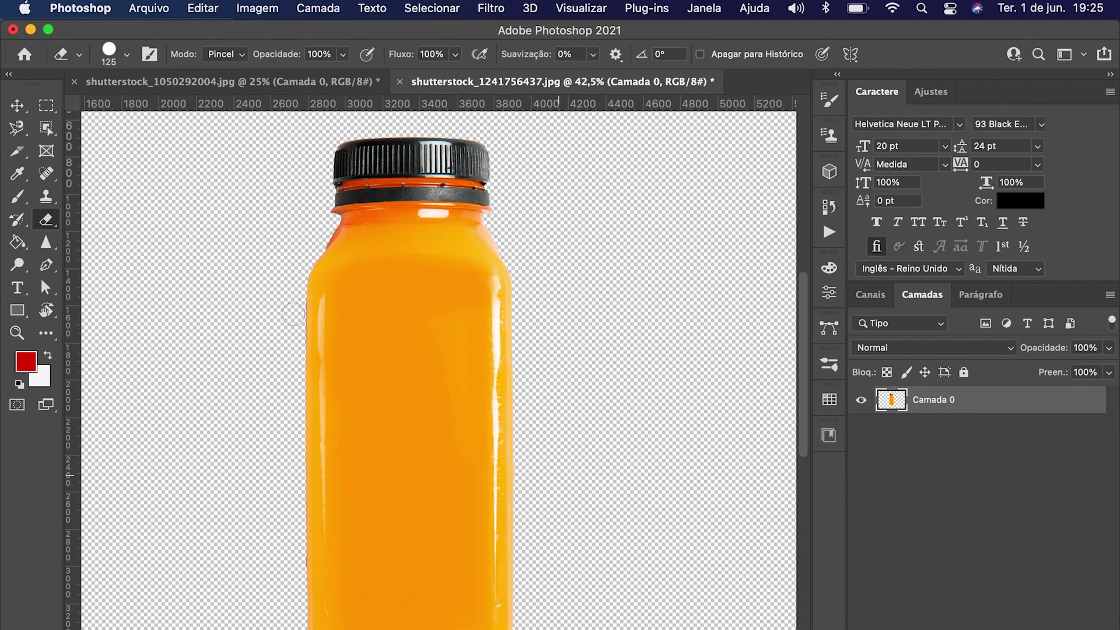
{"action": "scroll", "coordinate": [292, 315], "scroll_direction": "down", "scroll_amount": 2}
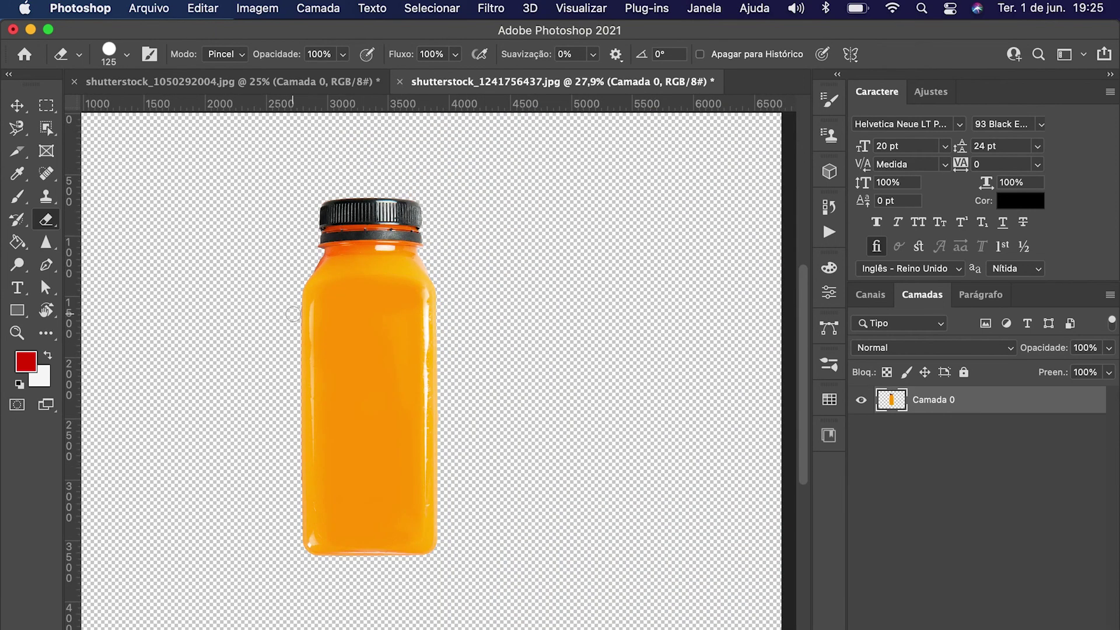